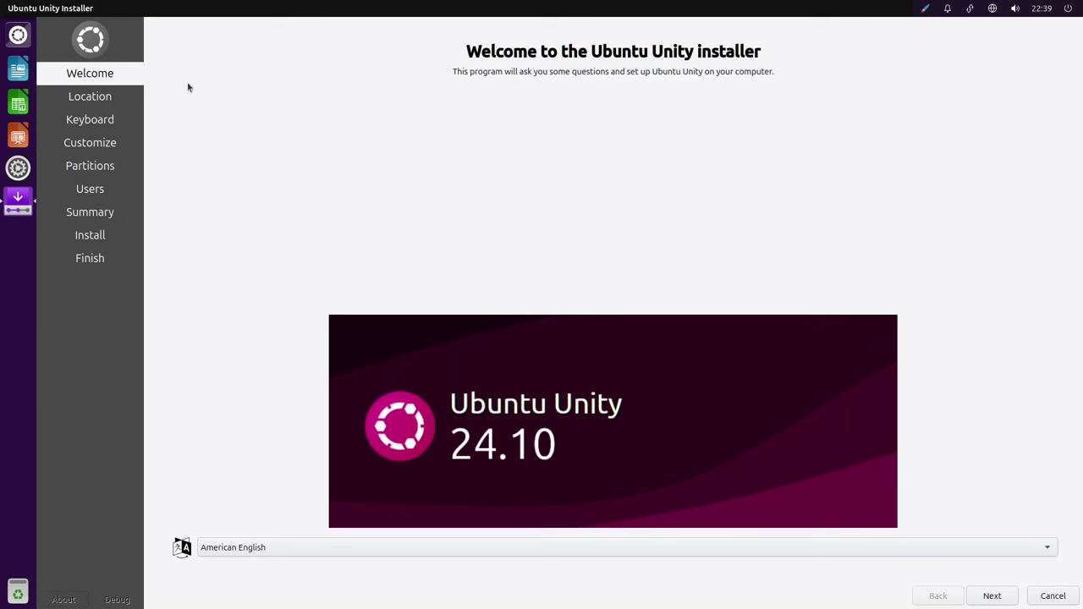
# Run the installer in português (Brasil), keeping the Sao Paulo time zone and Portuguese (Brazil) keyboard.
pyautogui.click(249, 552)
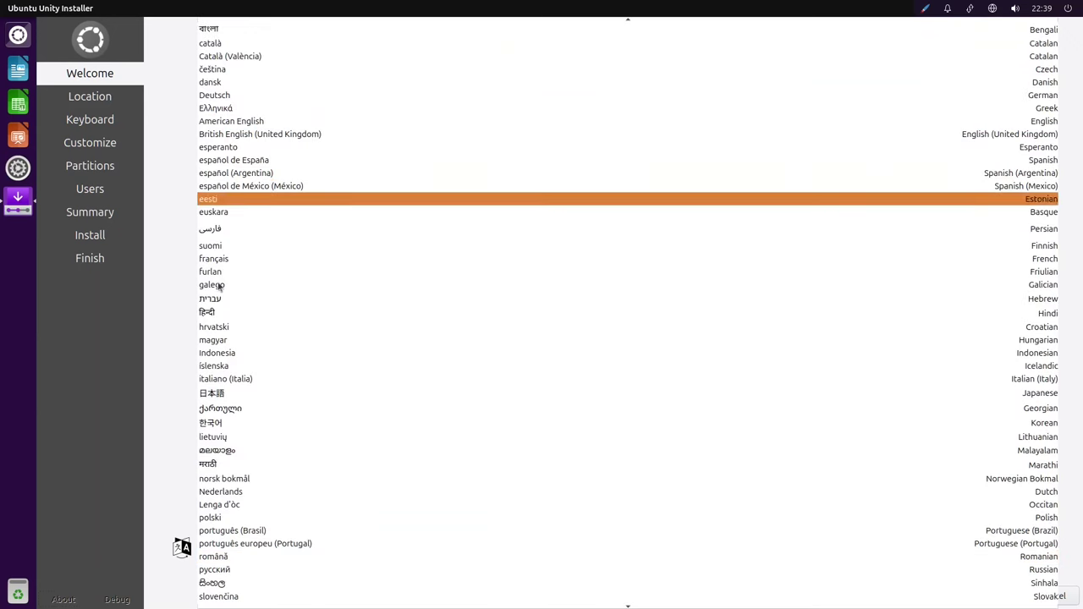
pyautogui.scroll(-1, 261, 280)
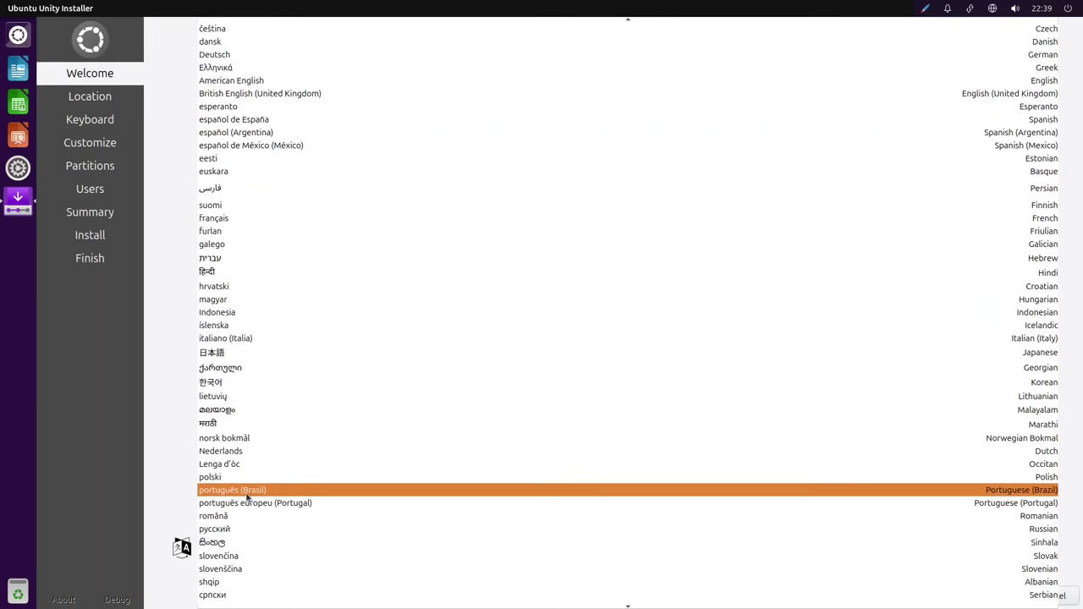
pyautogui.click(245, 492)
pyautogui.press('Return')
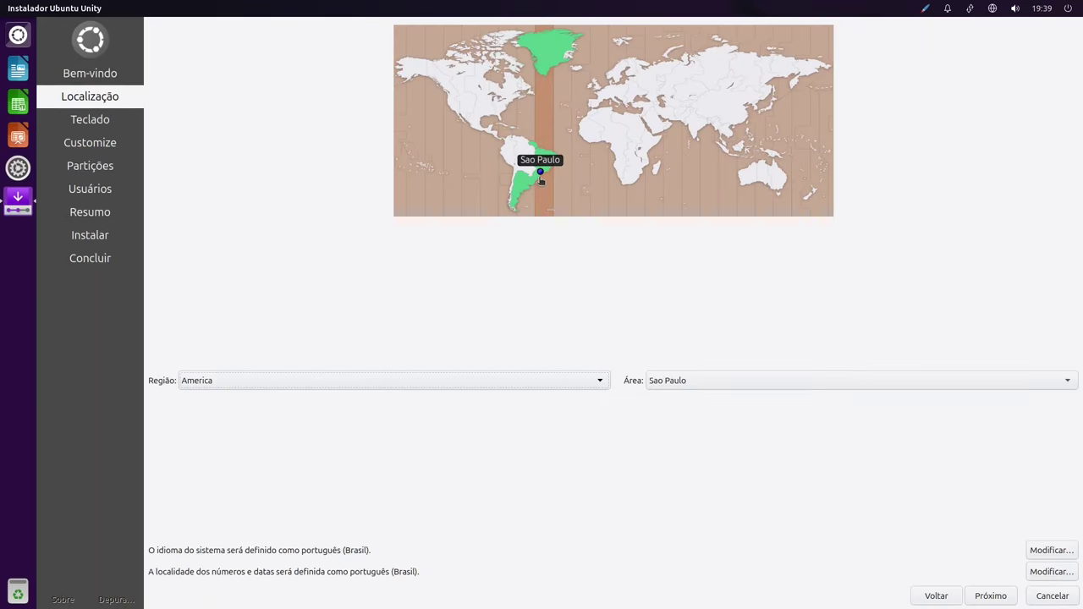
pyautogui.click(990, 595)
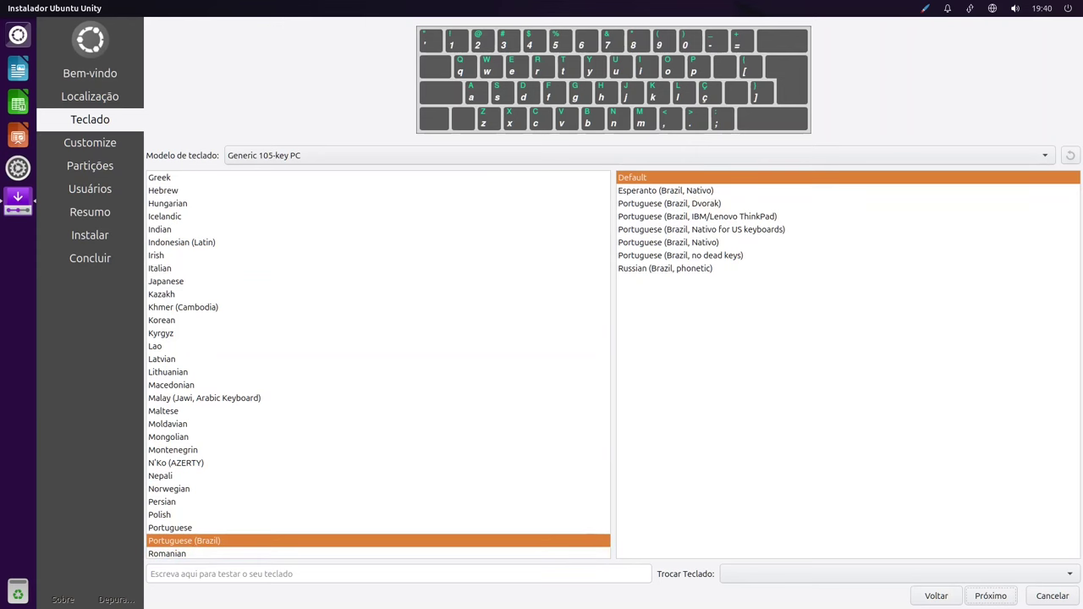
pyautogui.click(992, 597)
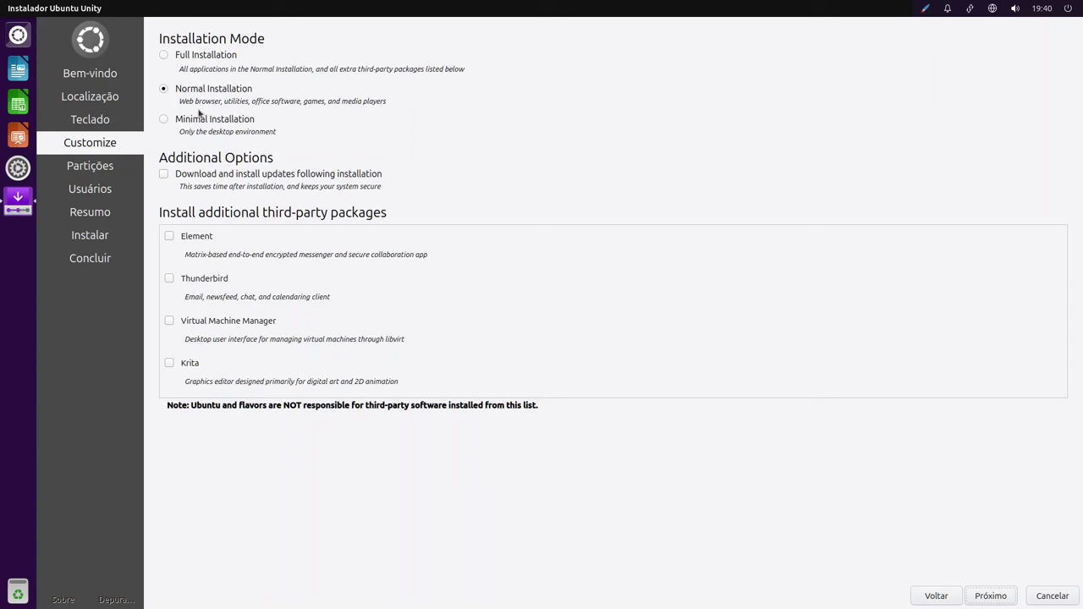
# Compare the Full, Normal and Minimal installation modes and settle on Normal Installation.
pyautogui.click(182, 56)
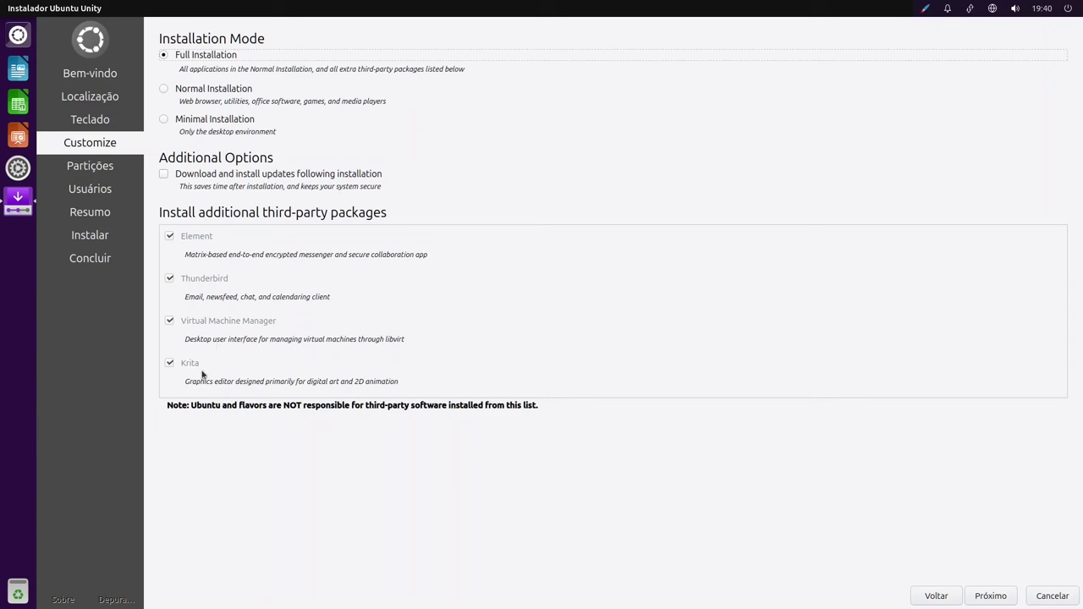
pyautogui.click(189, 90)
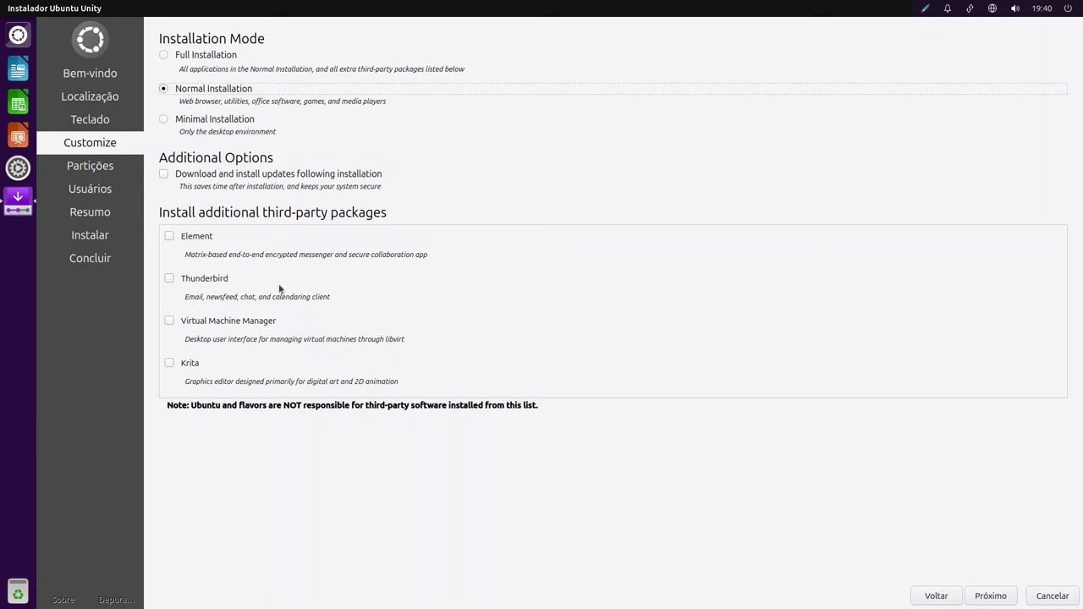
pyautogui.click(193, 122)
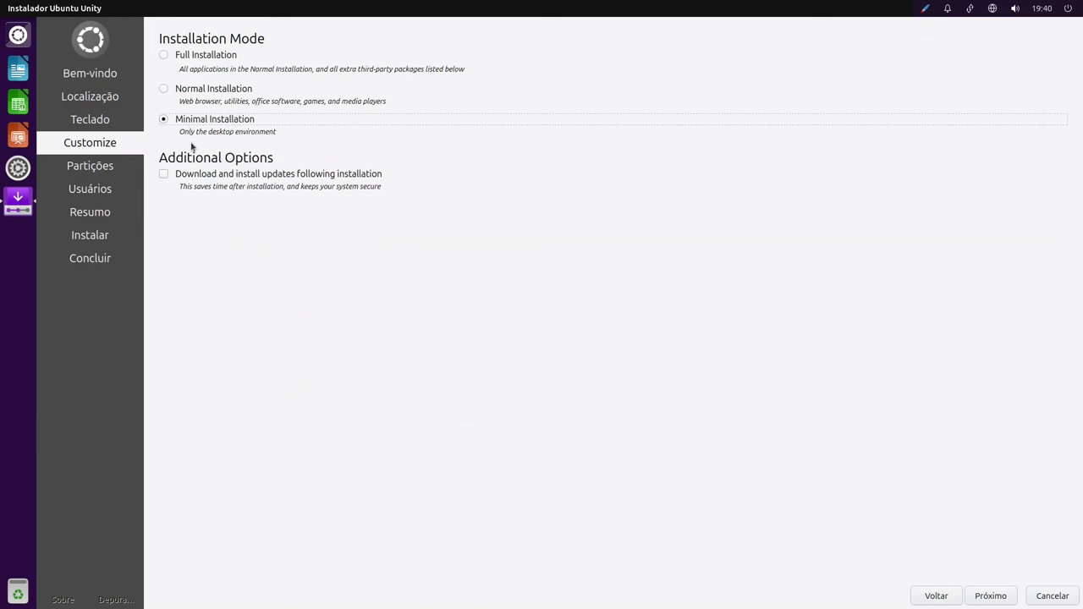
pyautogui.click(185, 93)
# Add Element, Thunderbird and Virtual Machine Manager as extra packages, leaving Krita unchecked.
pyautogui.click(169, 237)
pyautogui.click(171, 280)
pyautogui.click(170, 322)
pyautogui.click(170, 364)
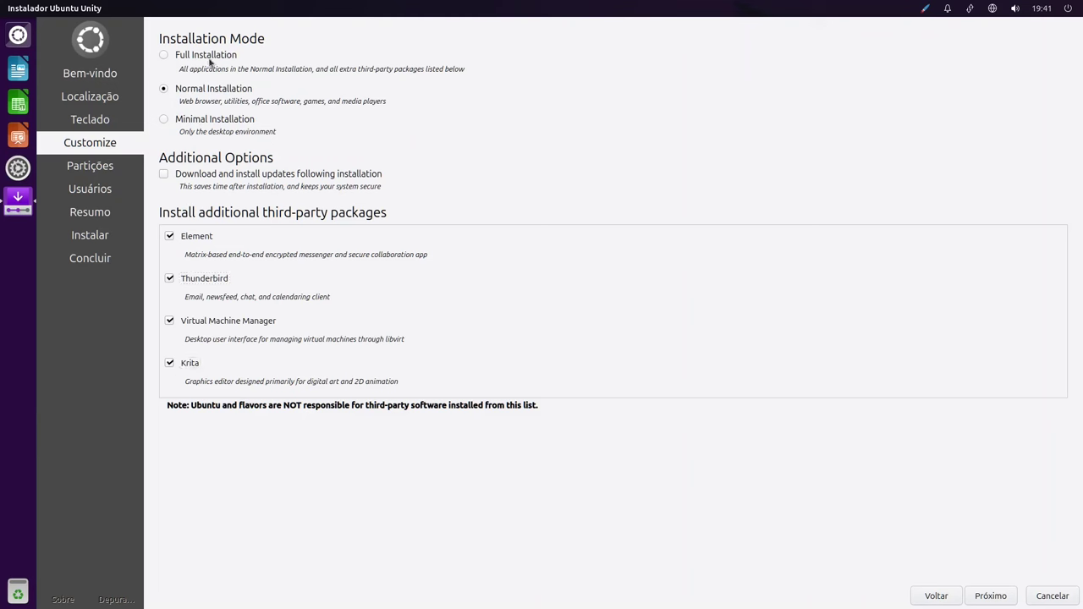
pyautogui.click(171, 365)
pyautogui.click(1004, 595)
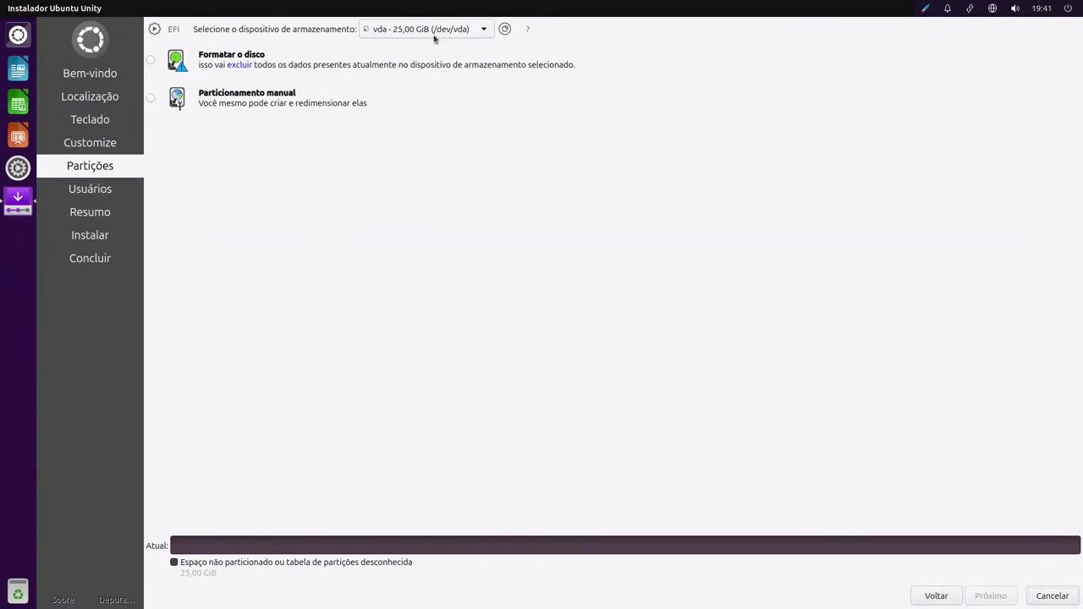
# Choose to erase the whole disk, keeping swap in a file and ext4 as filesystem.
pyautogui.click(152, 61)
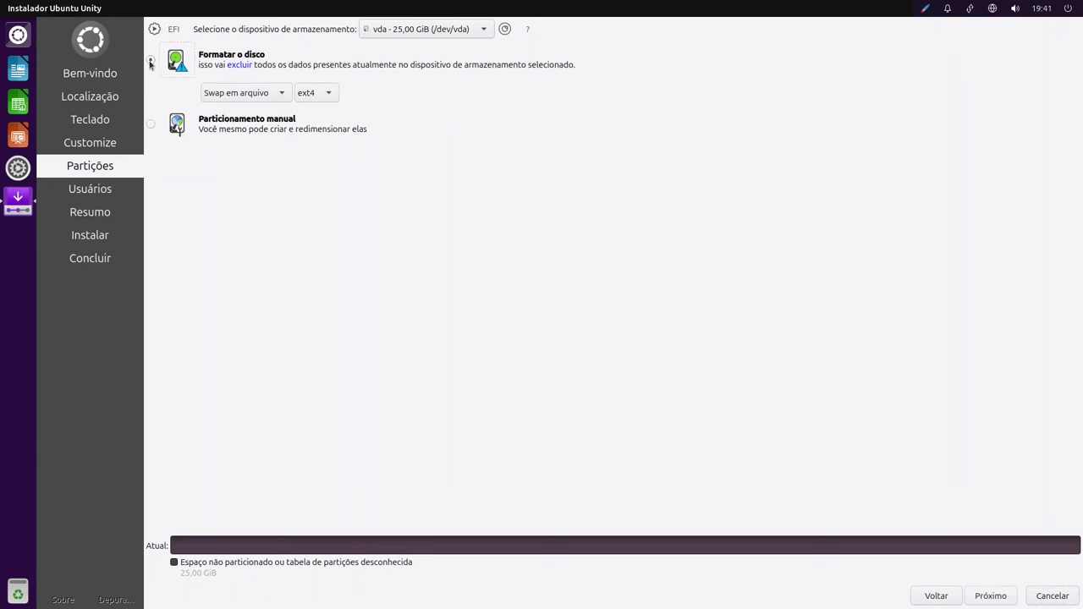
pyautogui.click(279, 95)
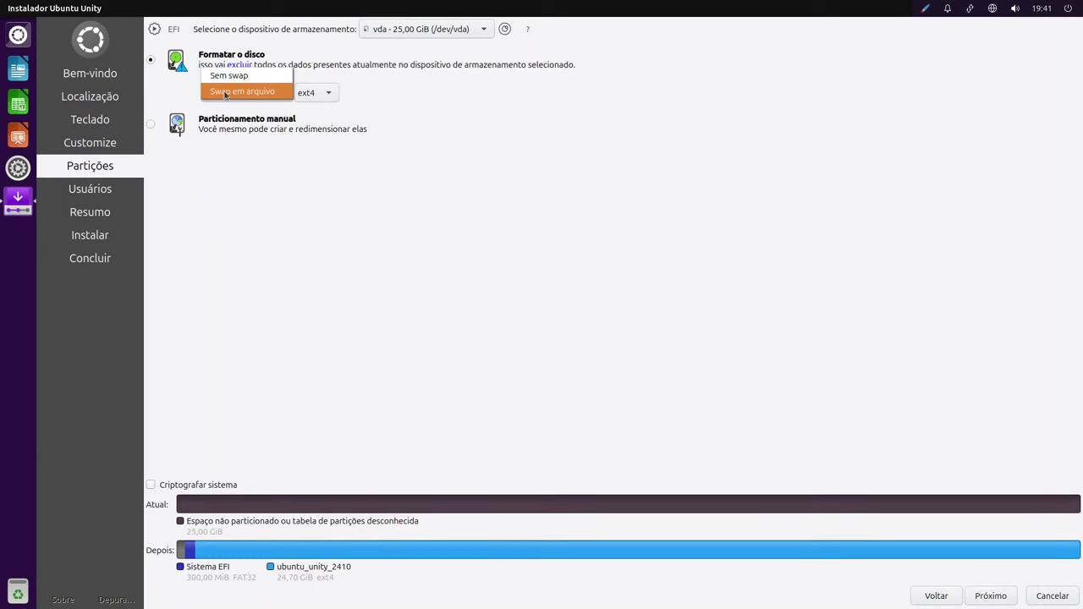
pyautogui.click(327, 95)
pyautogui.click(323, 98)
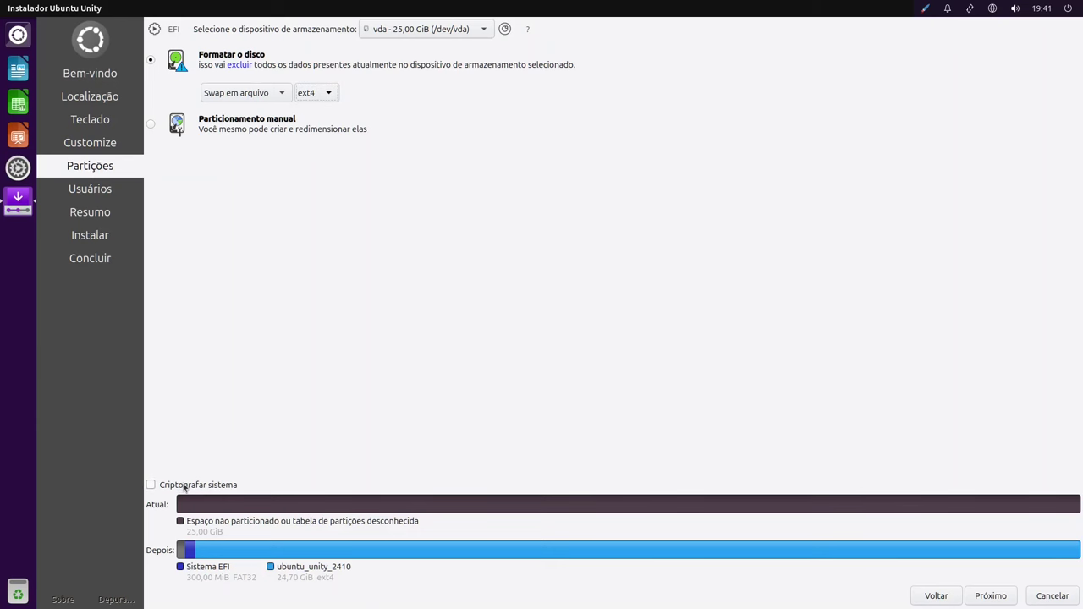
# Enable system encryption, entering and confirming the encryption passphrase, and continue.
pyautogui.click(184, 487)
pyautogui.write('123')
pyautogui.click(549, 485)
pyautogui.write('123')
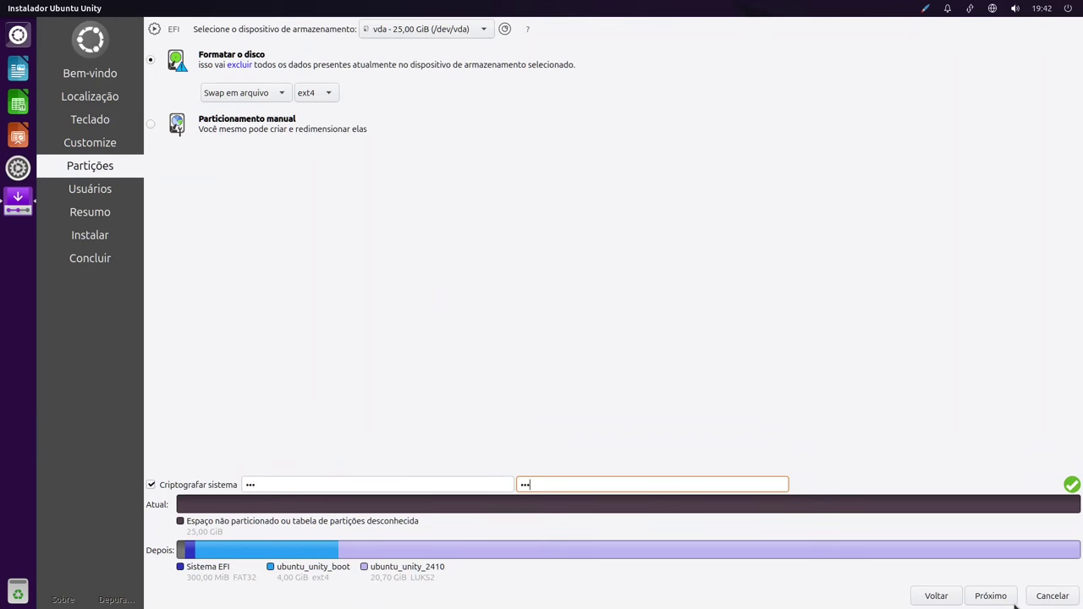
pyautogui.click(990, 596)
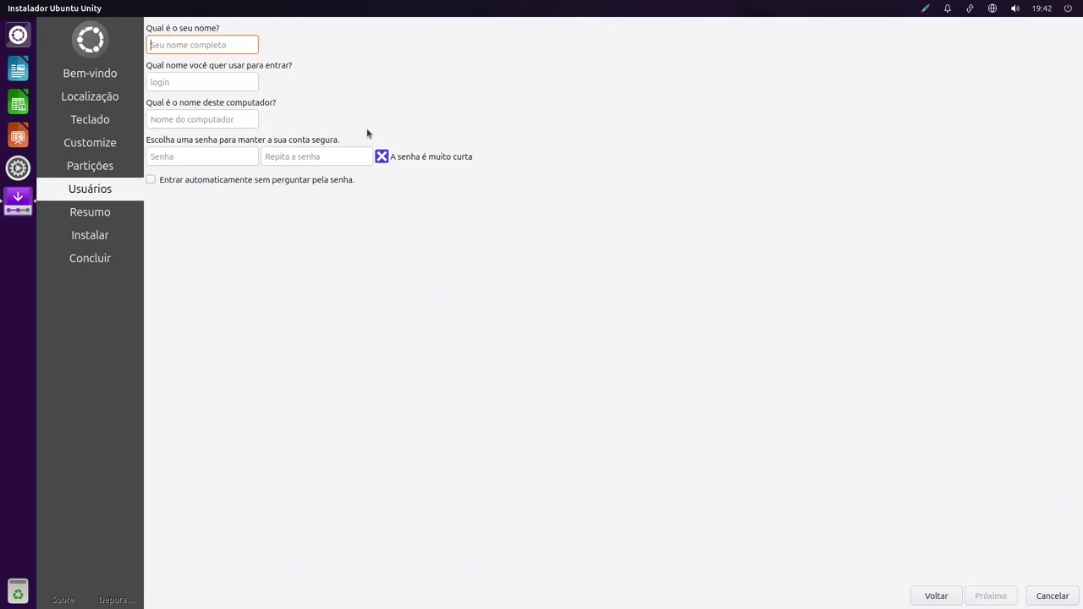
# Fill in the user's name, login, computer name 'unity', and the account password twice.
pyautogui.write('Jefferson')
pyautogui.press('Tab')
pyautogui.write('slackjeff')
pyautogui.press('Tab')
pyautogui.write('unity')
pyautogui.press('Tab')
pyautogui.write('123\t123')
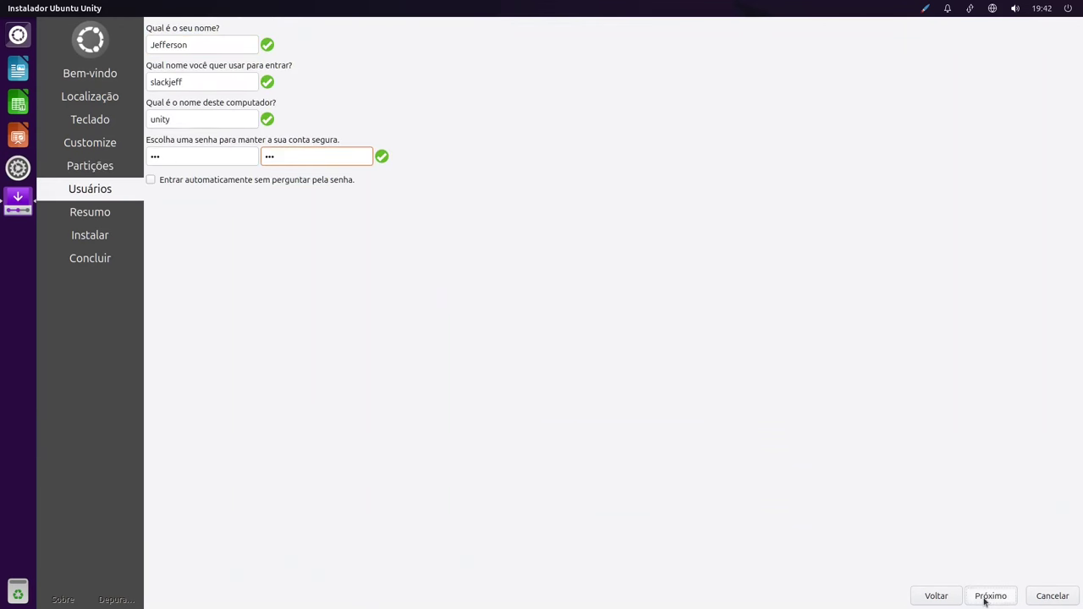
# Review the summary and confirm installing now despite the irreversible disk changes.
pyautogui.click(986, 598)
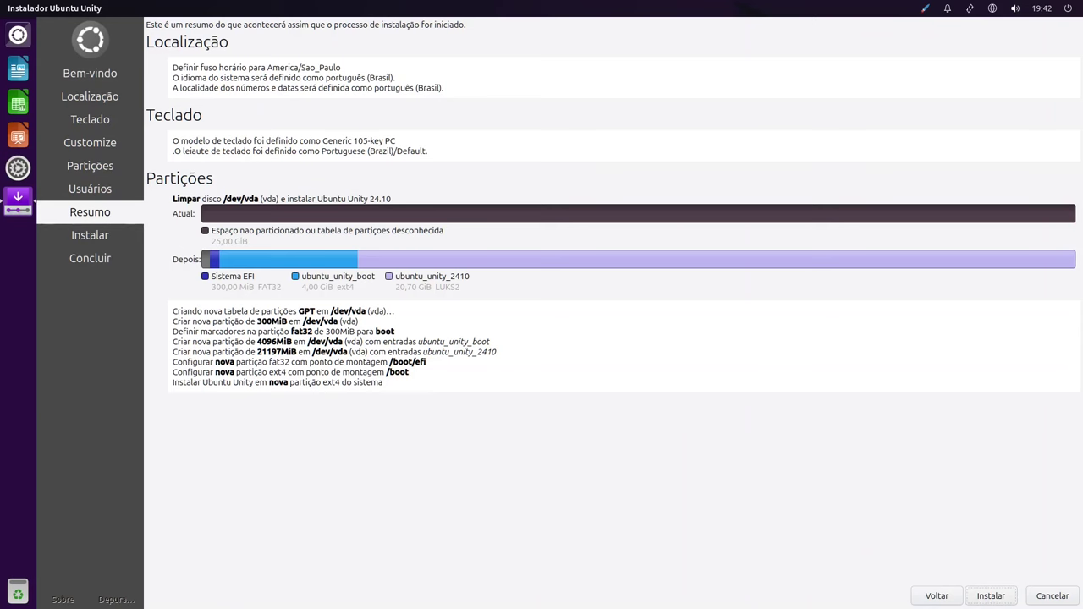
pyautogui.click(982, 596)
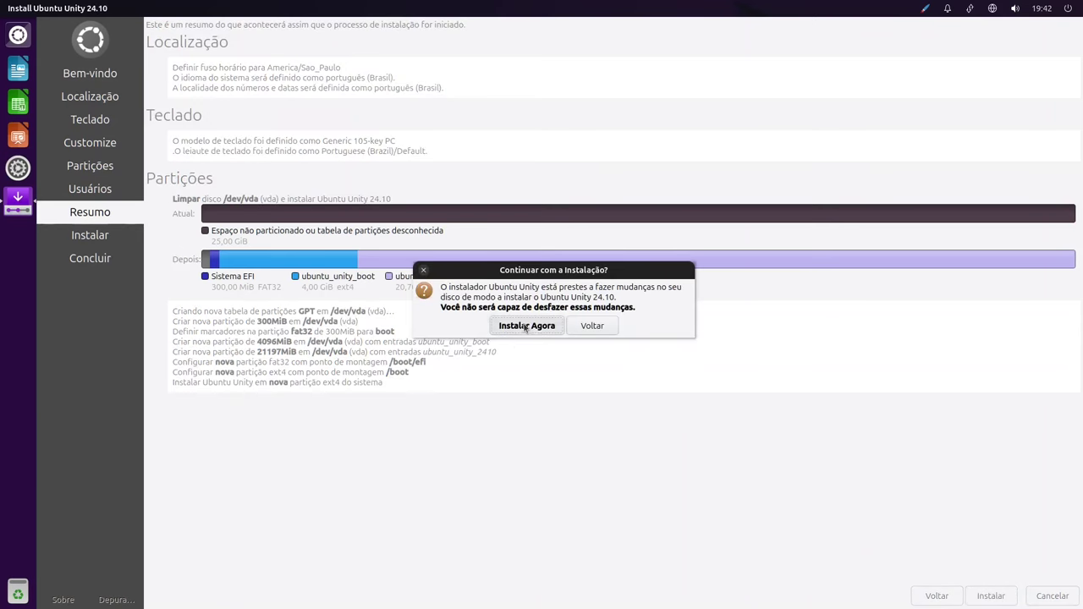
pyautogui.click(520, 331)
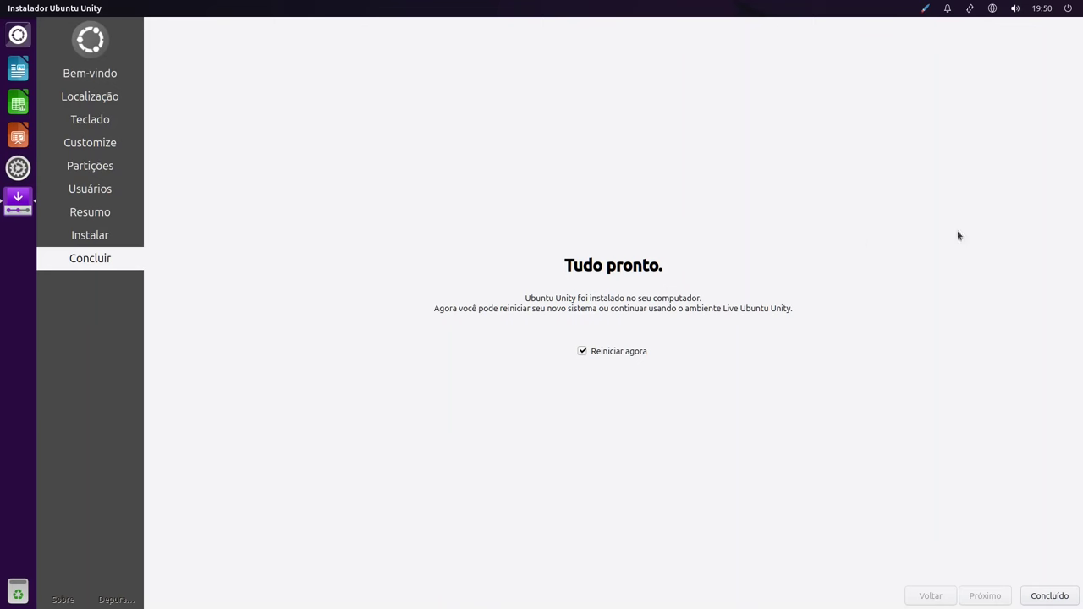
# Reboot via Concluído and unlock the encrypted disk with its passphrase.
pyautogui.click(1038, 595)
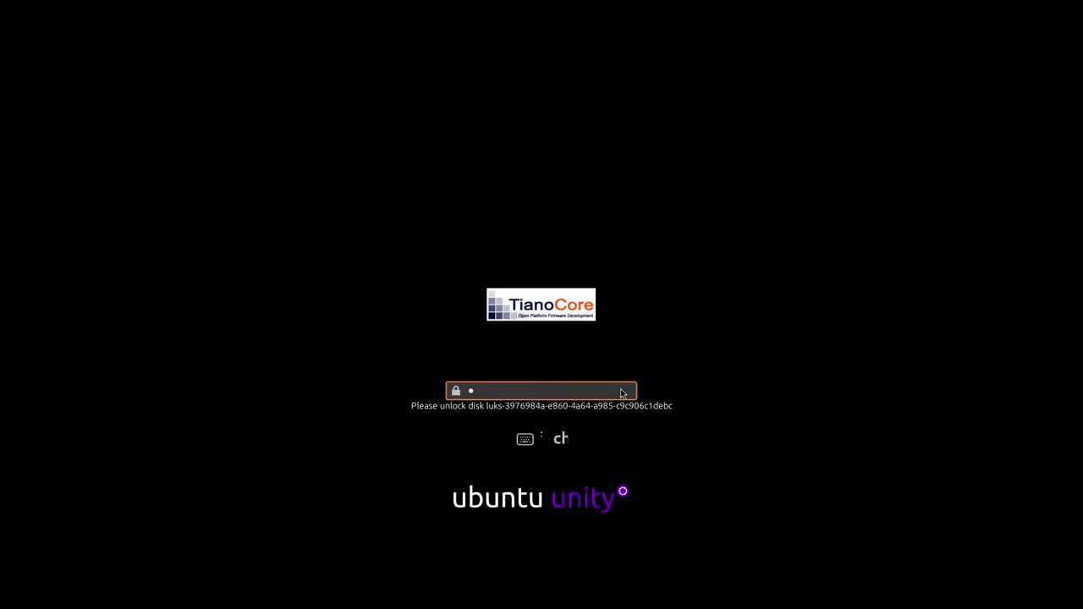
pyautogui.write('***')
pyautogui.press('Return')
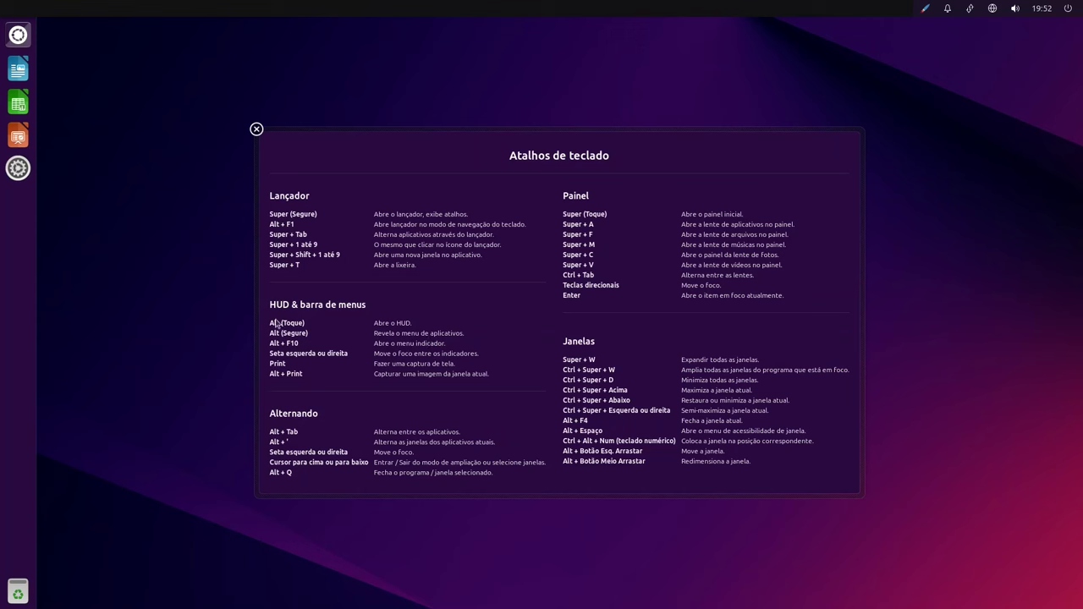
# Close the shortcuts overview and switch to the light theme from the top-bar appearance indicator.
pyautogui.press('super')
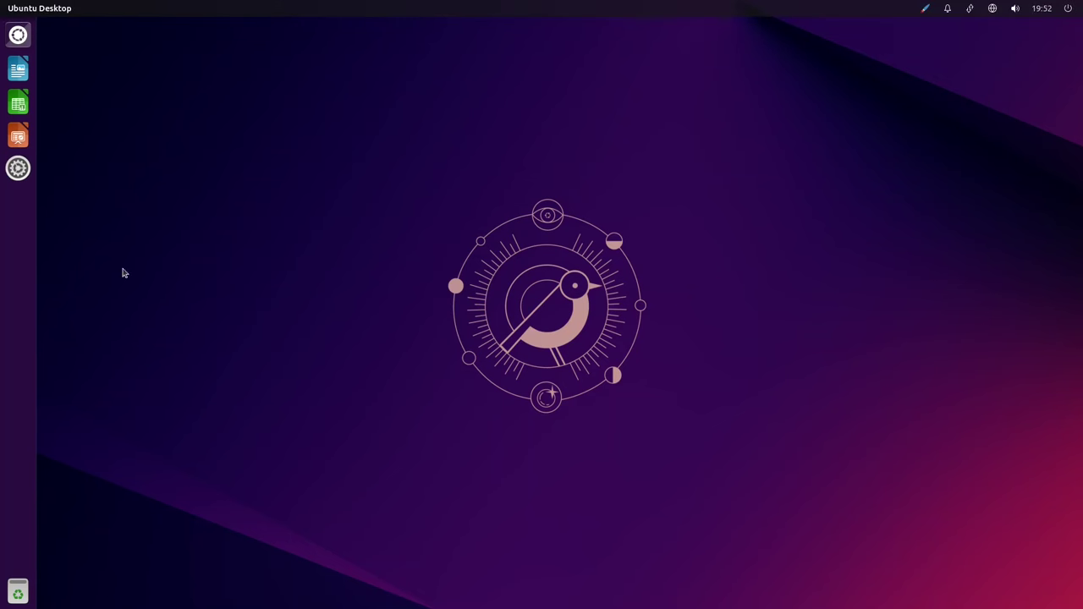
pyautogui.click(927, 9)
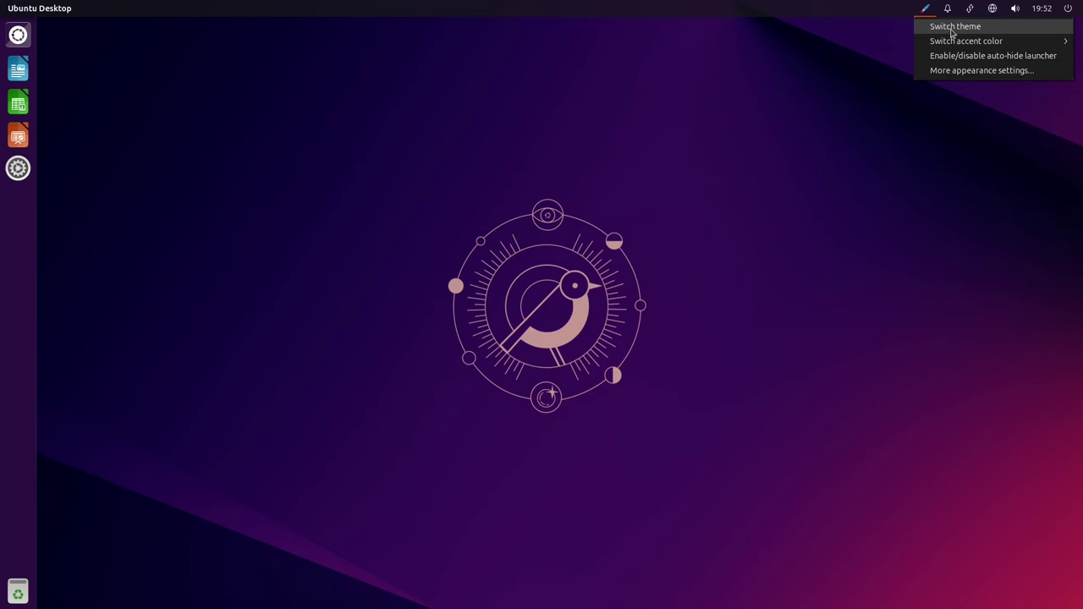
pyautogui.click(953, 28)
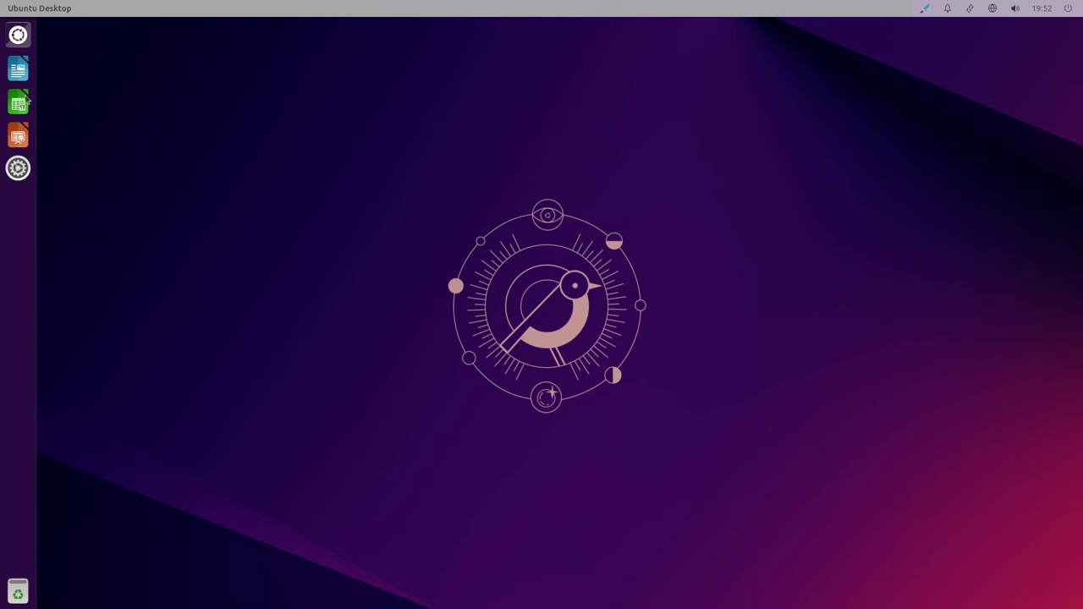
# Launch Arquivos from the dash with 'arquivos' and center the home folder window.
pyautogui.click(17, 36)
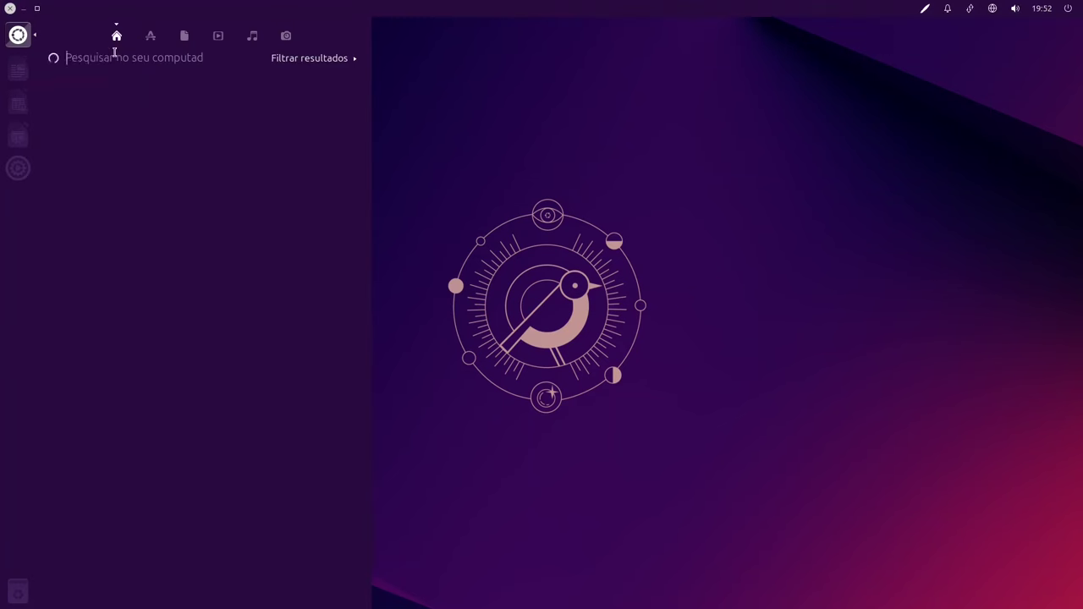
pyautogui.write('arquivos')
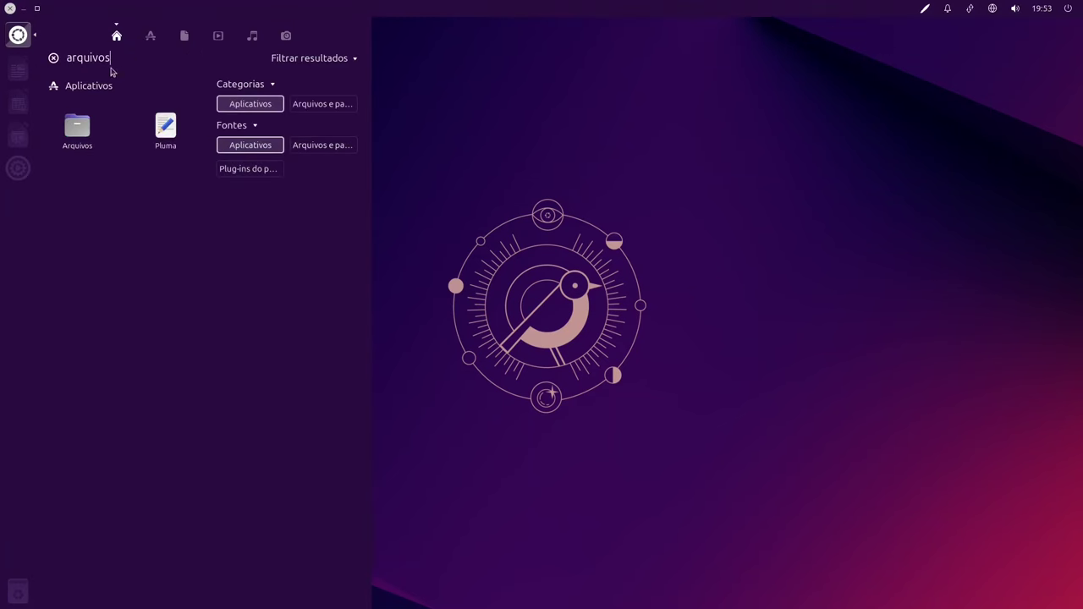
pyautogui.click(85, 142)
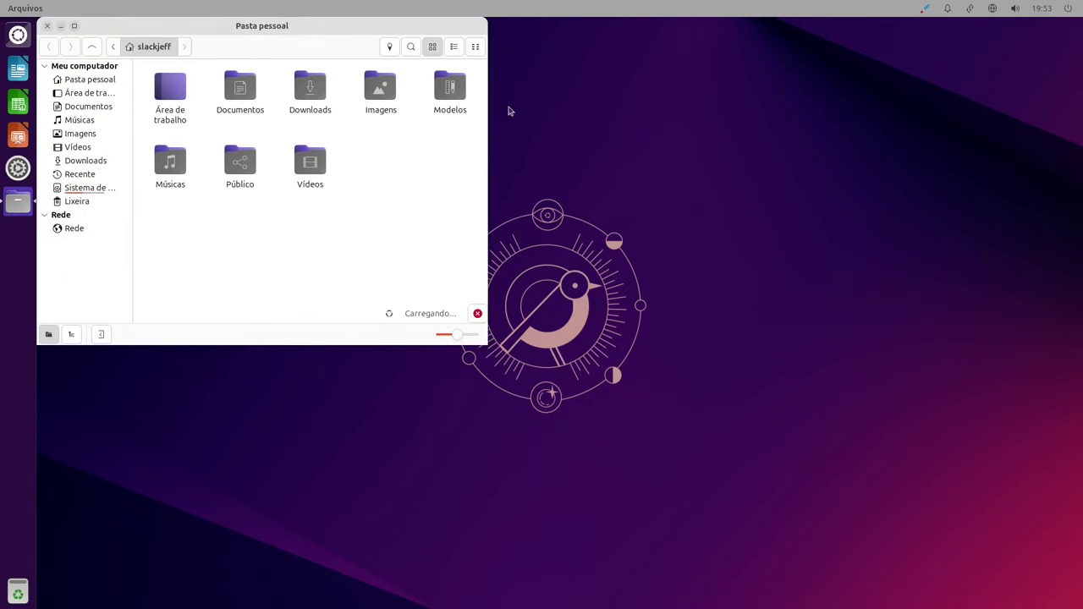
pyautogui.moveTo(293, 24); pyautogui.dragTo(387, 107)
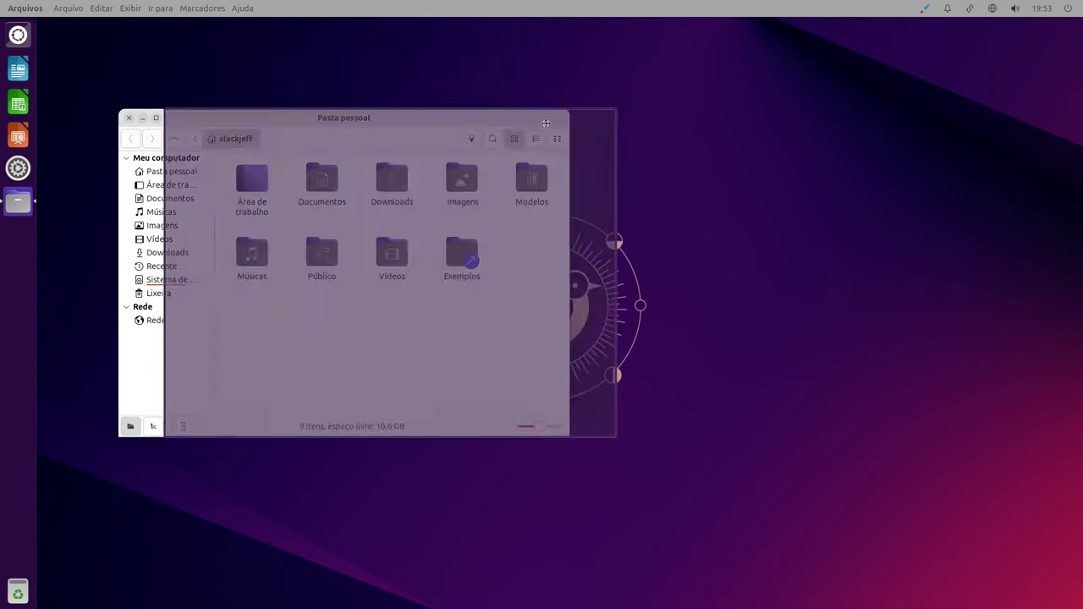
# Switch the desktop theme back to dark from the top-bar appearance indicator.
pyautogui.click(445, 253)
pyautogui.click(925, 7)
pyautogui.click(945, 31)
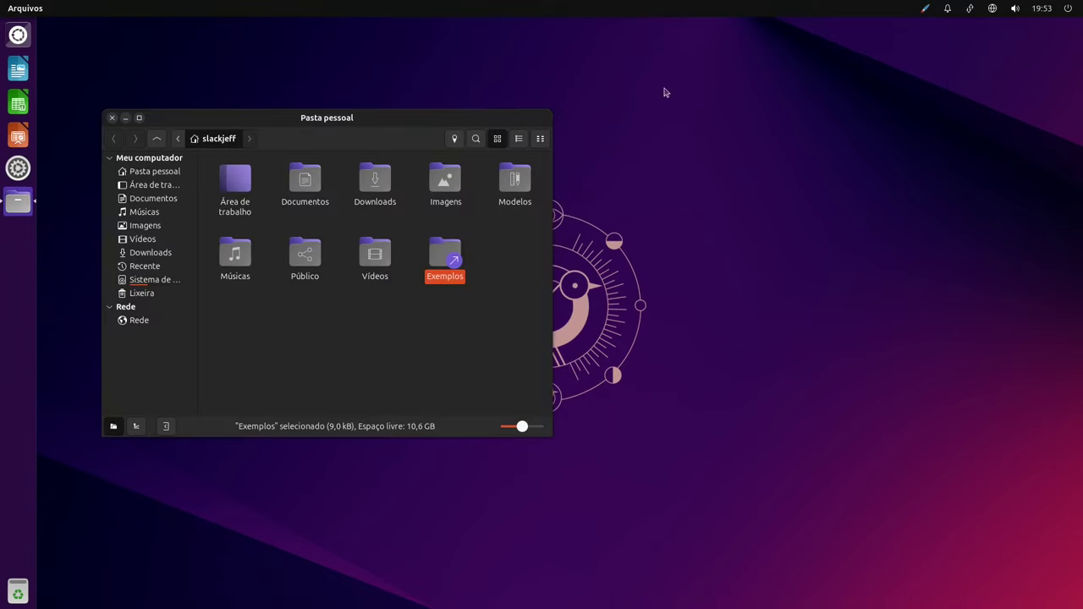
# Rubber-band select the Vídeos and Exemplos folders, then bring up the quick appearance options.
pyautogui.click(381, 299)
pyautogui.moveTo(506, 295); pyautogui.dragTo(330, 227)
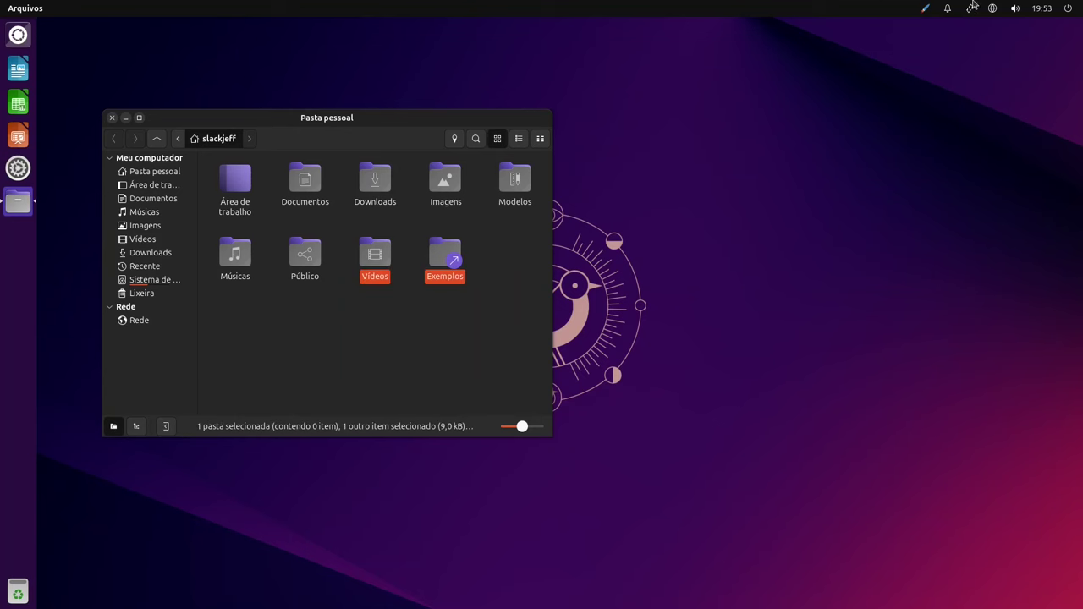
pyautogui.click(926, 8)
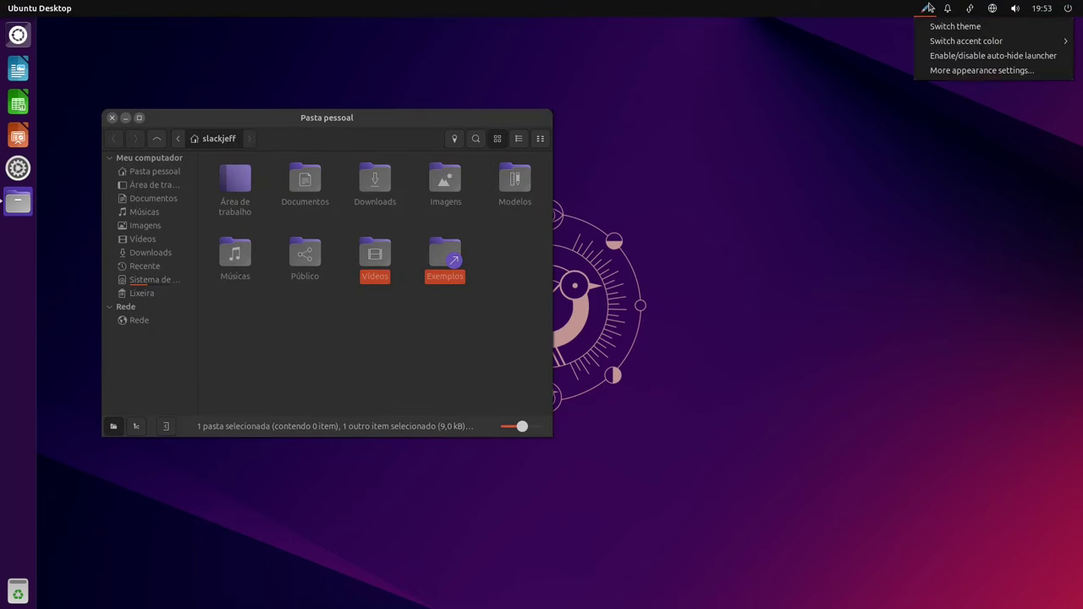
# Try the Bark accent colour, then switch the accent to Magenta.
pyautogui.moveTo(953, 47)
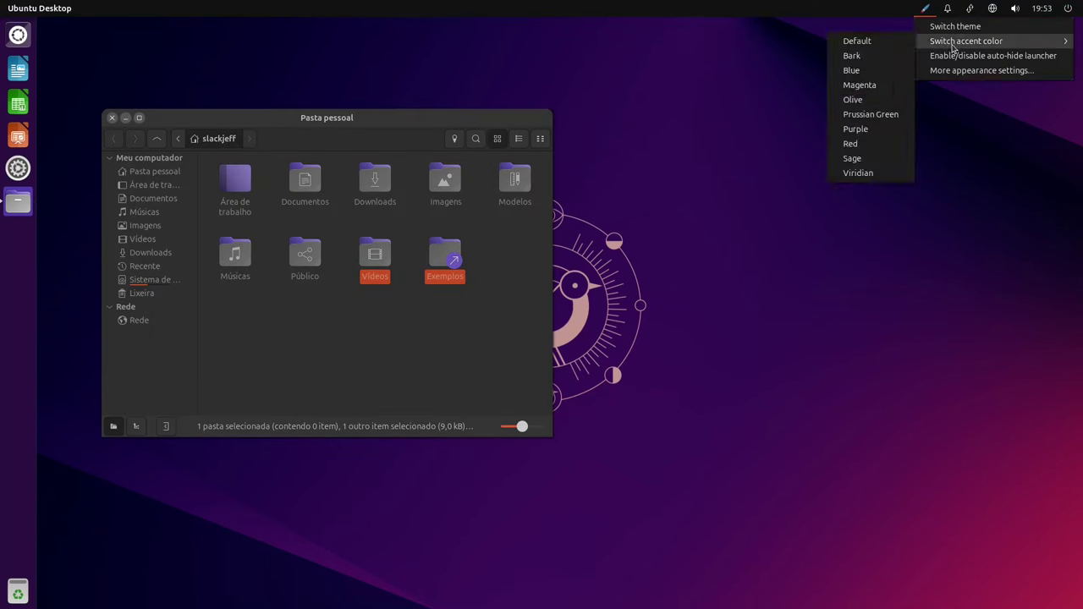
pyautogui.click(862, 56)
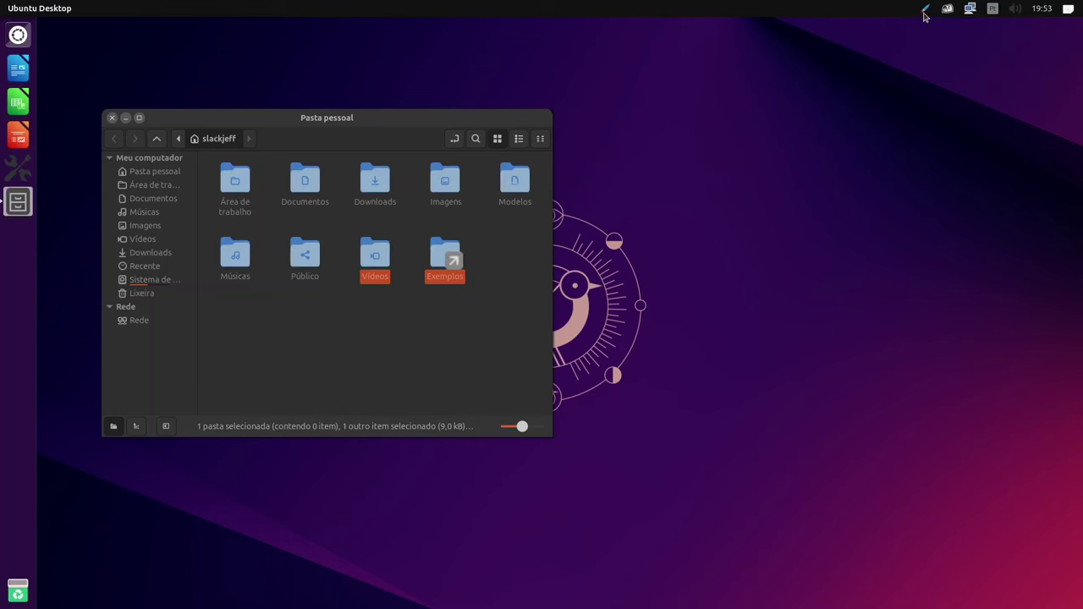
pyautogui.click(501, 316)
pyautogui.click(925, 8)
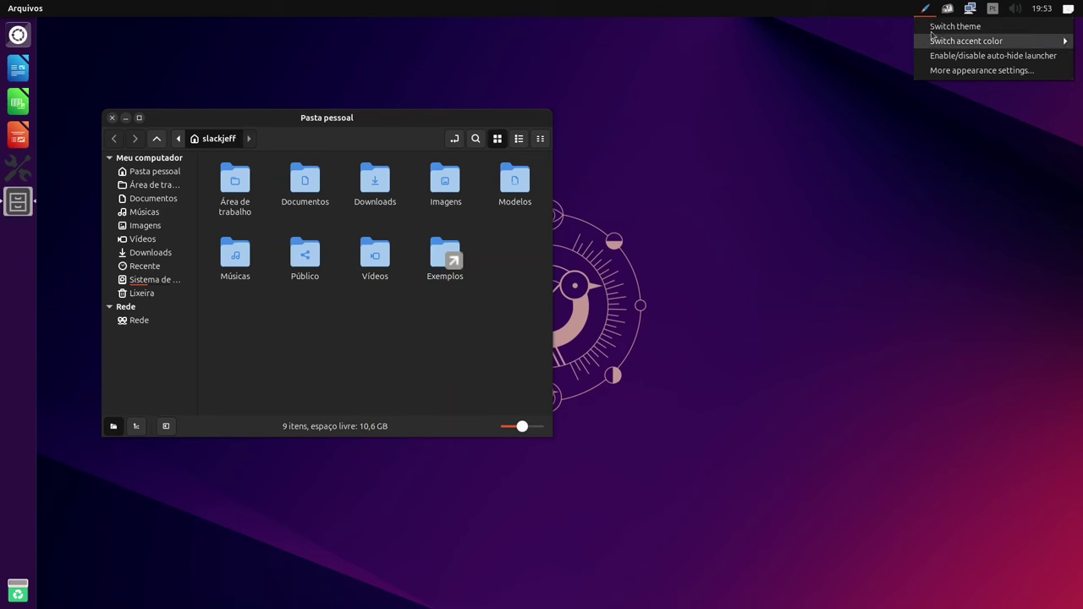
pyautogui.moveTo(934, 42)
pyautogui.click(872, 85)
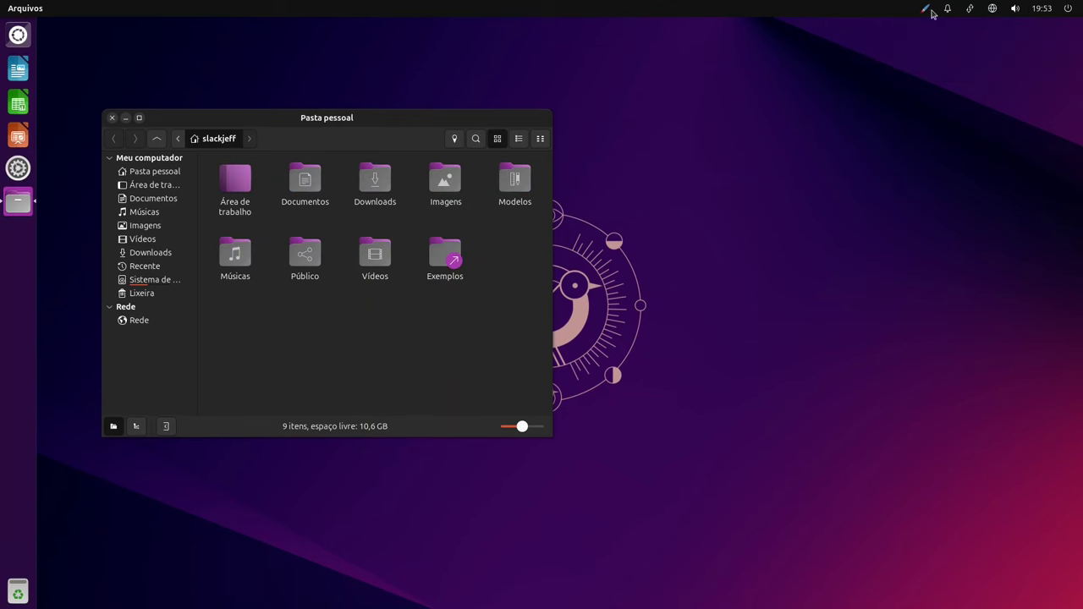
# Switch the accent to Prussian Green, then restore the Default accent colour.
pyautogui.click(925, 9)
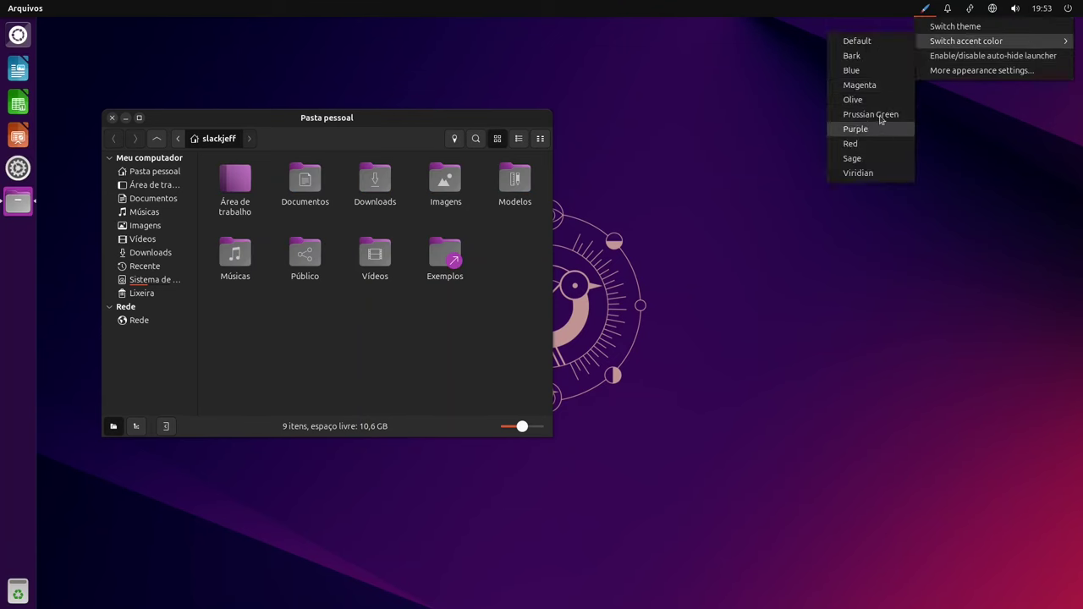
pyautogui.click(879, 111)
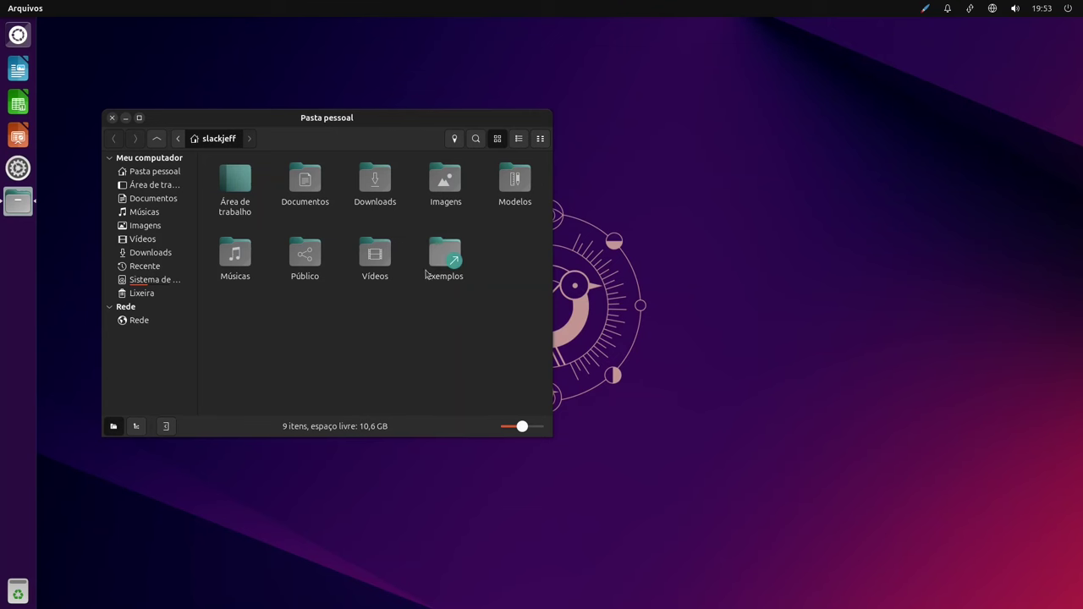
pyautogui.click(925, 9)
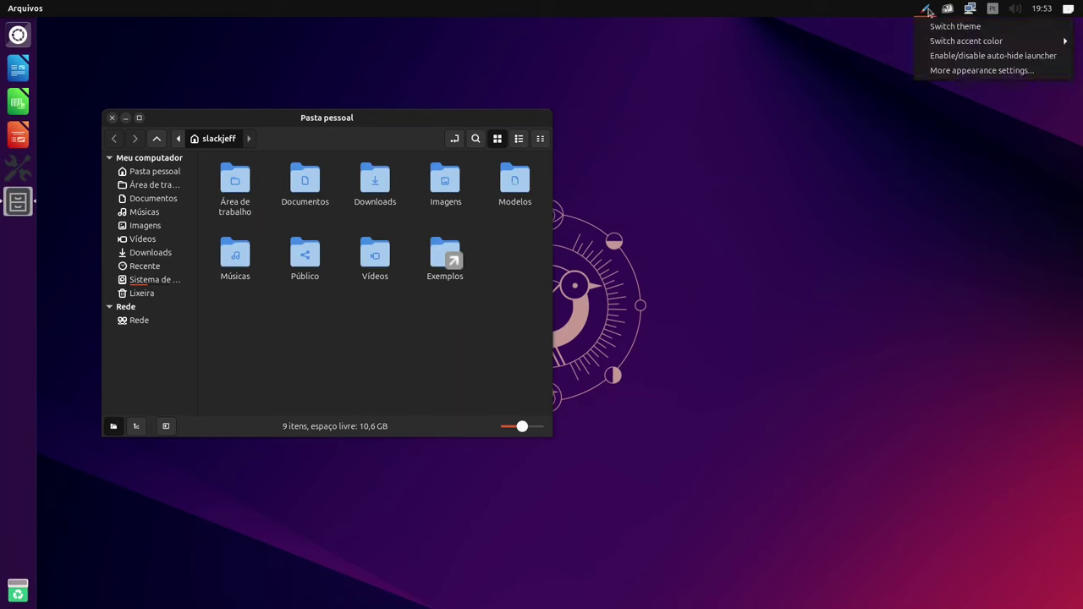
pyautogui.moveTo(945, 47)
pyautogui.click(890, 41)
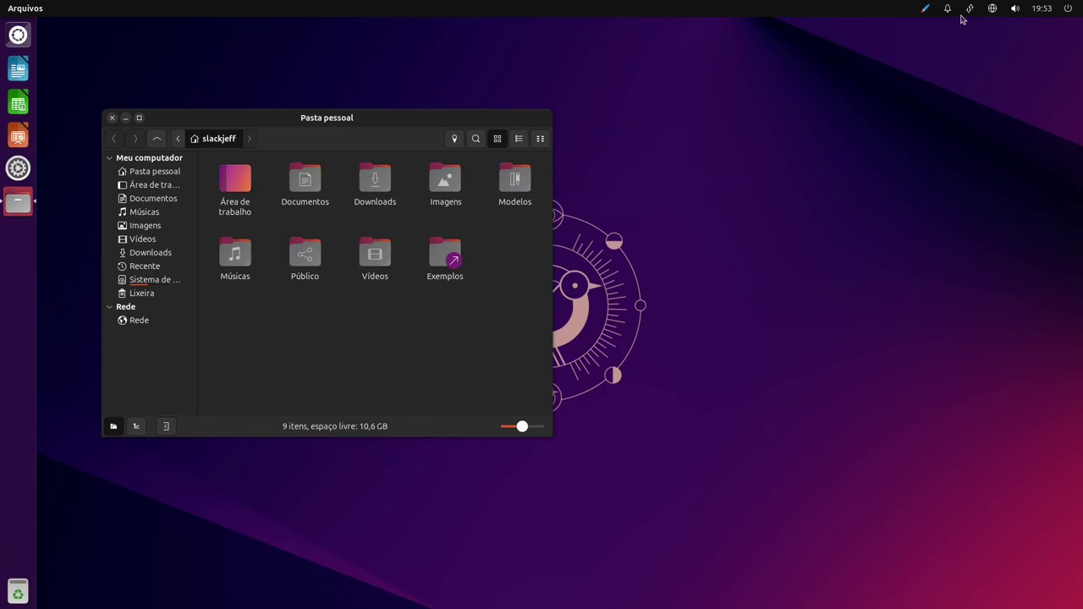
pyautogui.click(924, 8)
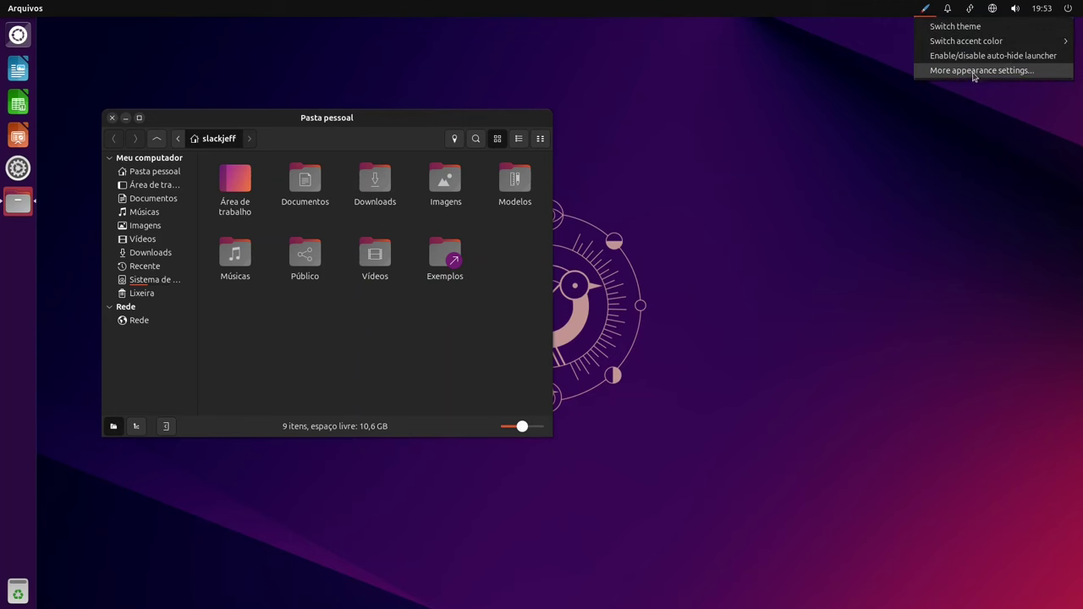
# Open More appearance settings and move it and the file manager apart.
pyautogui.click(974, 73)
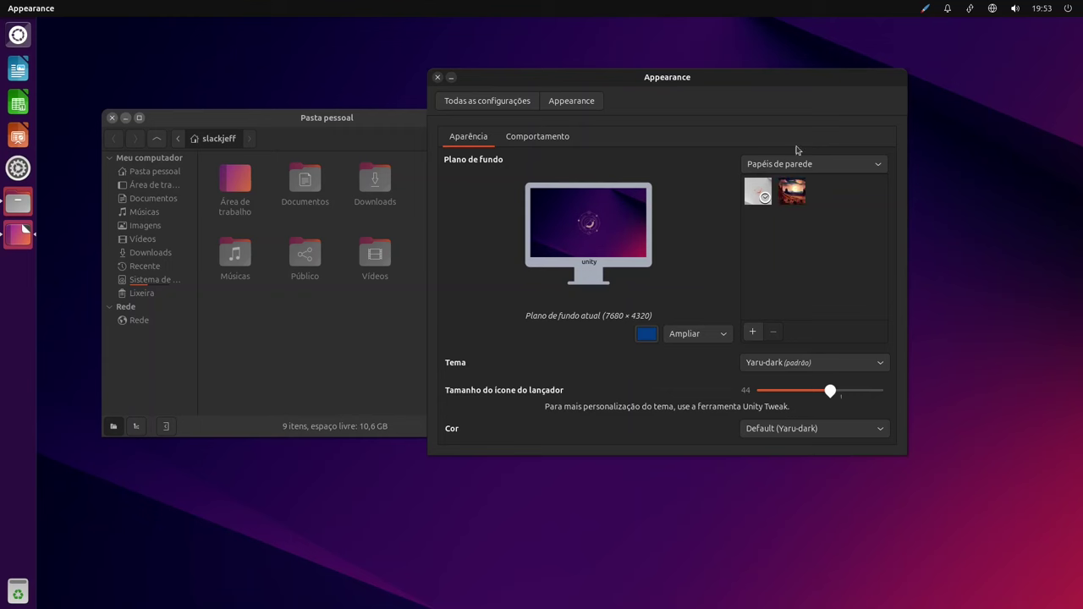
pyautogui.moveTo(627, 83); pyautogui.dragTo(699, 84)
pyautogui.moveTo(466, 116); pyautogui.dragTo(435, 111)
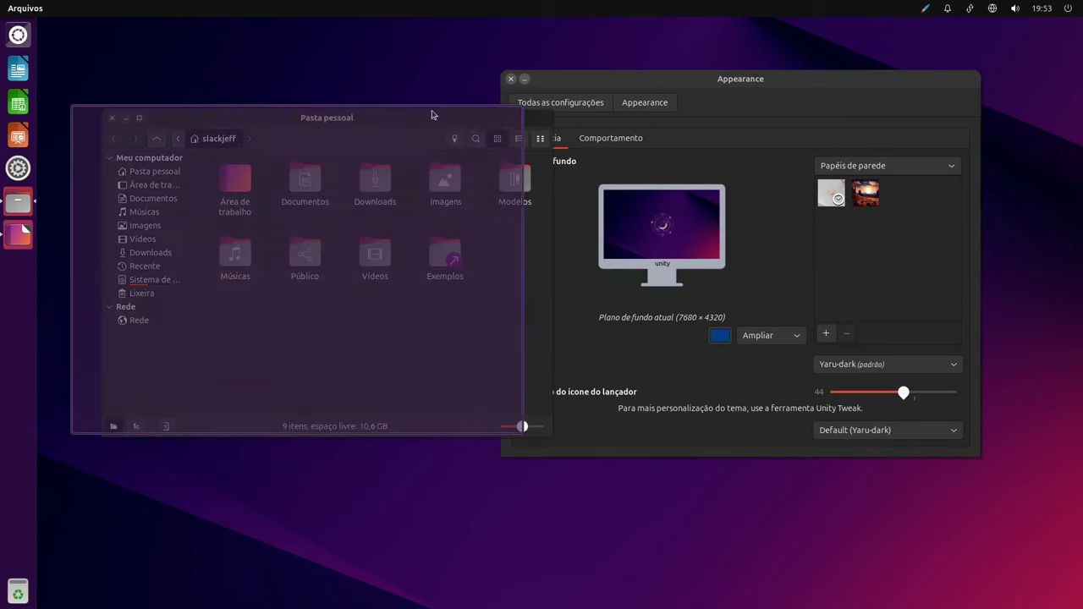
# Dismiss the desktop context menu, close the file manager, and center the Appearance window.
pyautogui.rightClick(374, 84)
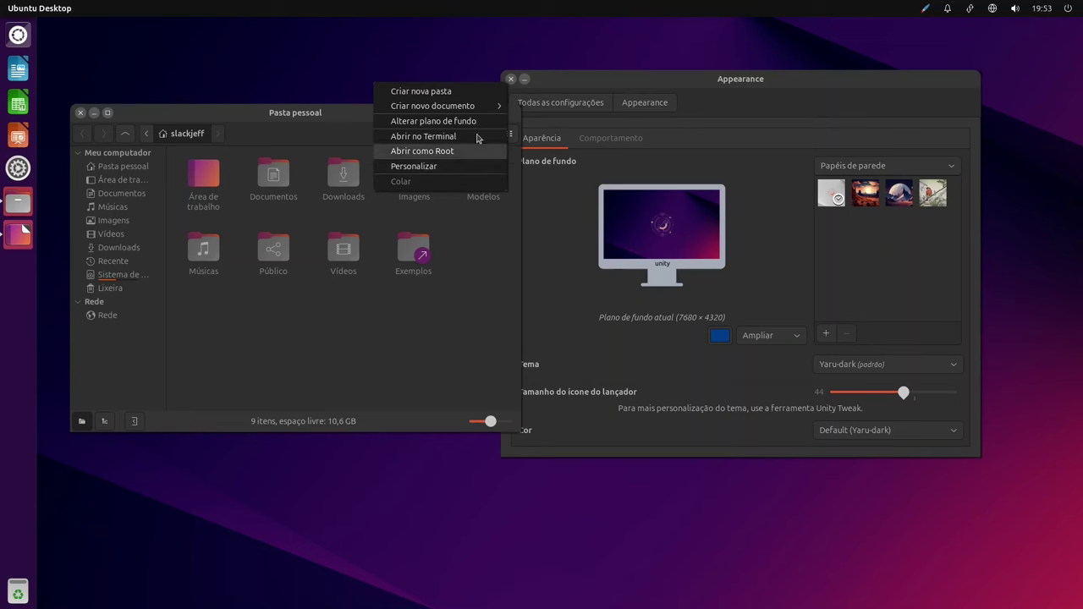
pyautogui.click(471, 99)
pyautogui.moveTo(188, 113); pyautogui.dragTo(154, 125)
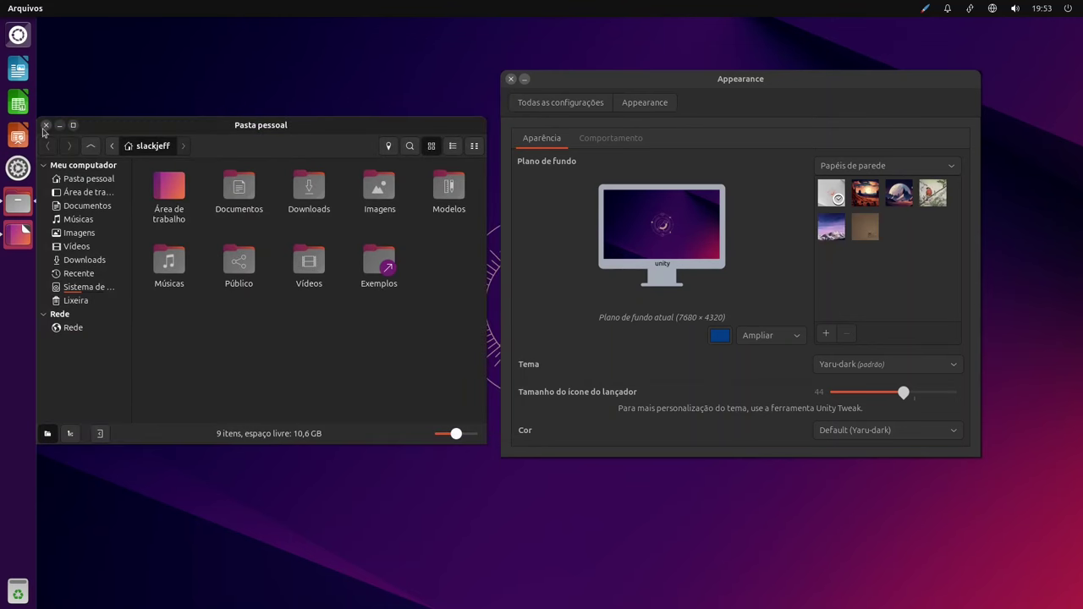
pyautogui.click(47, 125)
pyautogui.moveTo(748, 82); pyautogui.dragTo(508, 81)
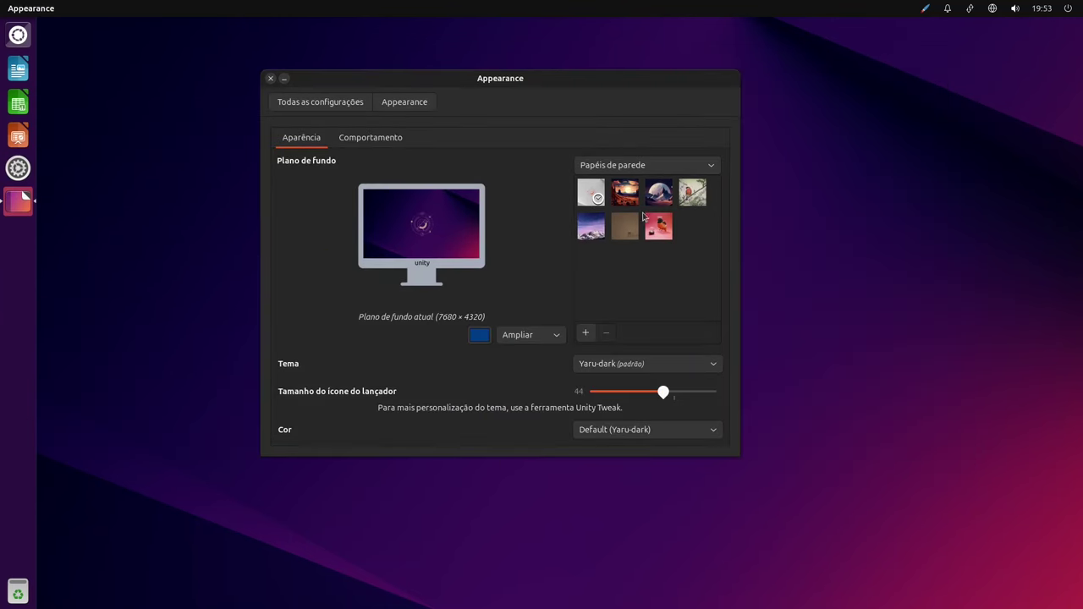
# Try the Arizona night and Einsamer Raum wallpapers.
pyautogui.click(630, 203)
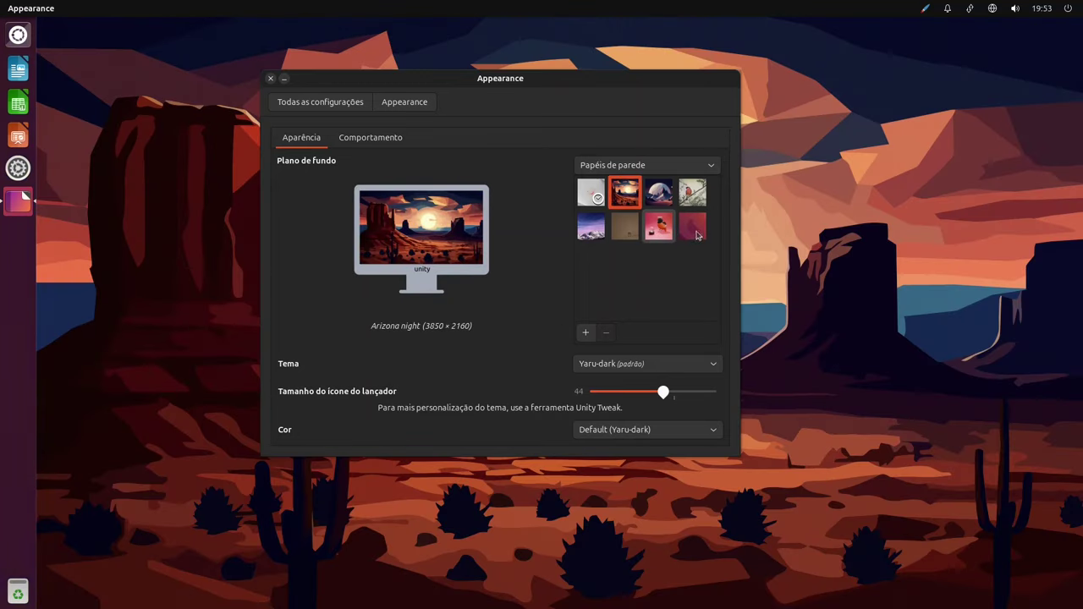
pyautogui.moveTo(571, 78); pyautogui.dragTo(667, 147)
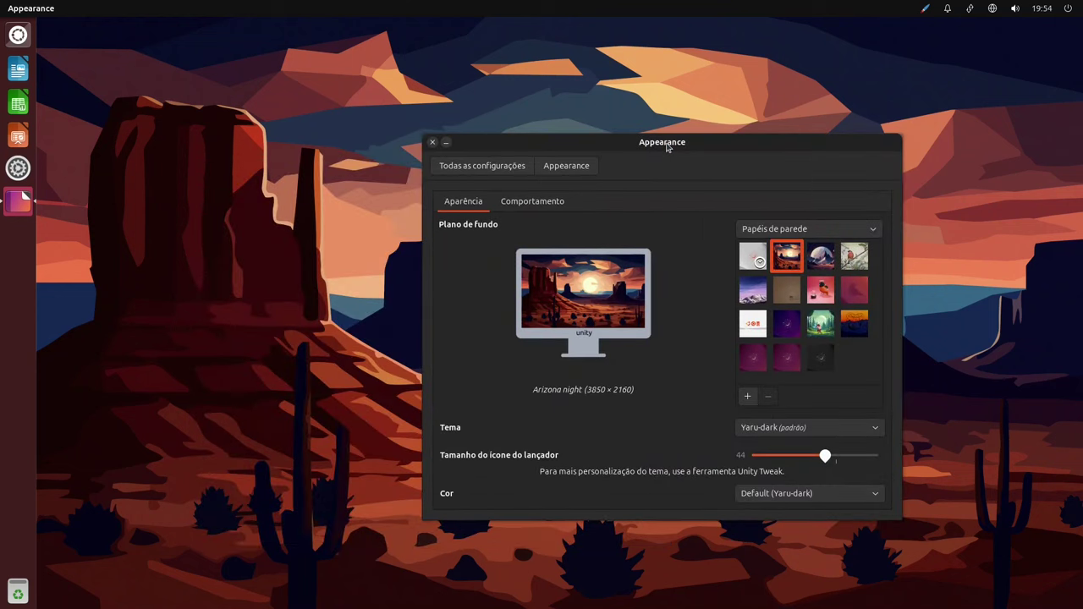
pyautogui.moveTo(668, 147); pyautogui.dragTo(421, 170)
pyautogui.moveTo(518, 146); pyautogui.dragTo(409, 159)
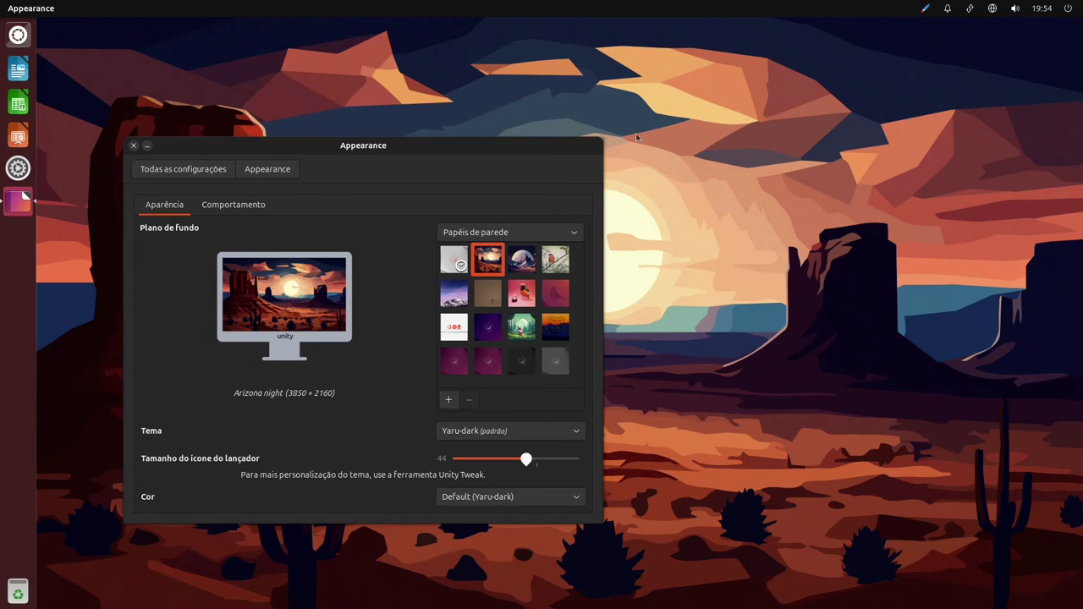
pyautogui.moveTo(382, 150); pyautogui.dragTo(320, 129)
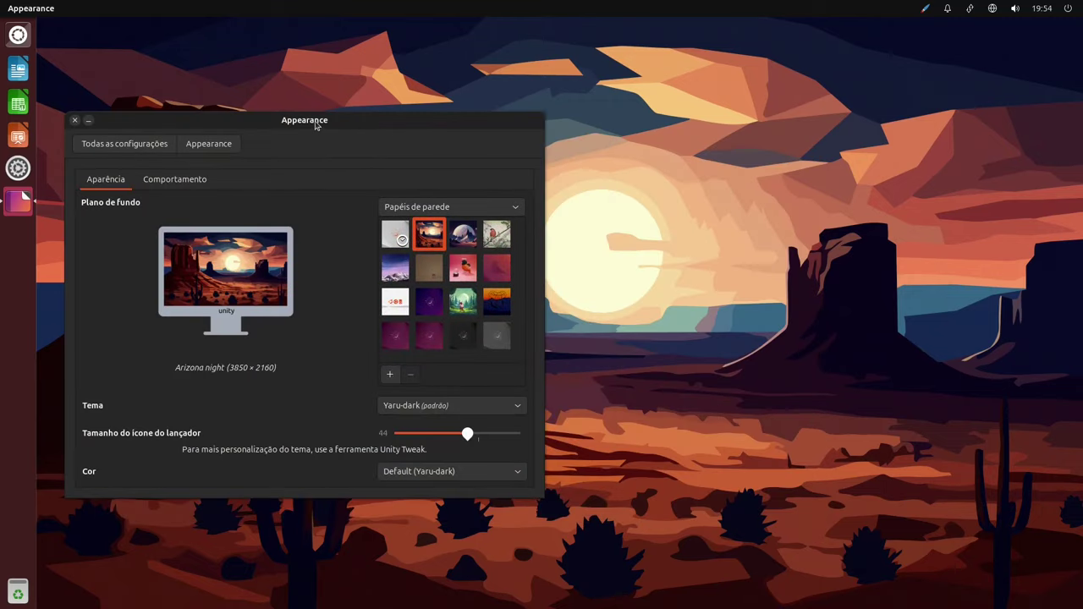
pyautogui.click(461, 241)
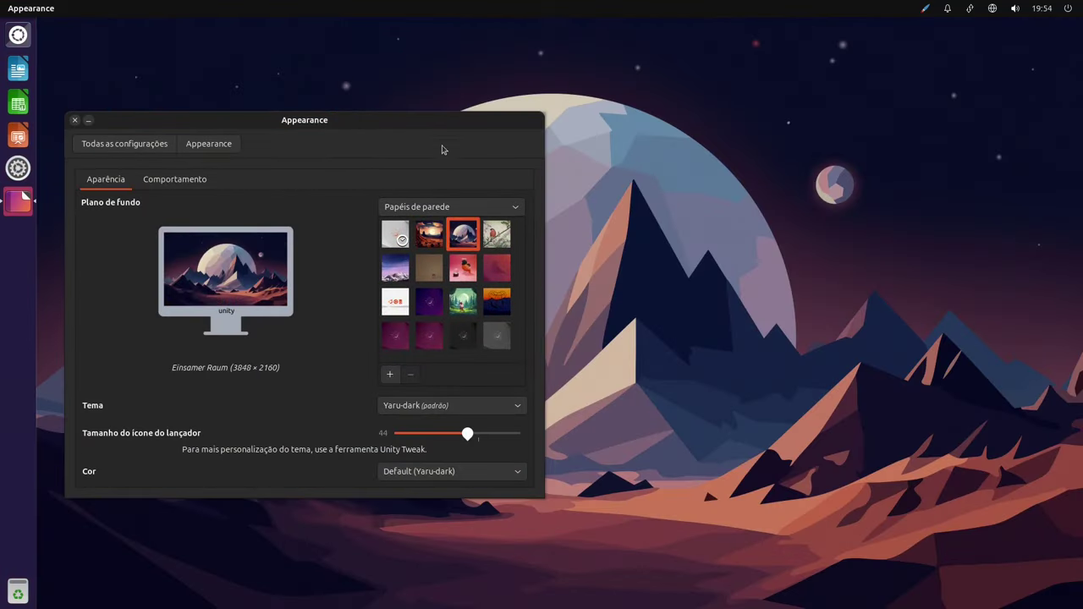
pyautogui.moveTo(314, 138); pyautogui.dragTo(199, 168)
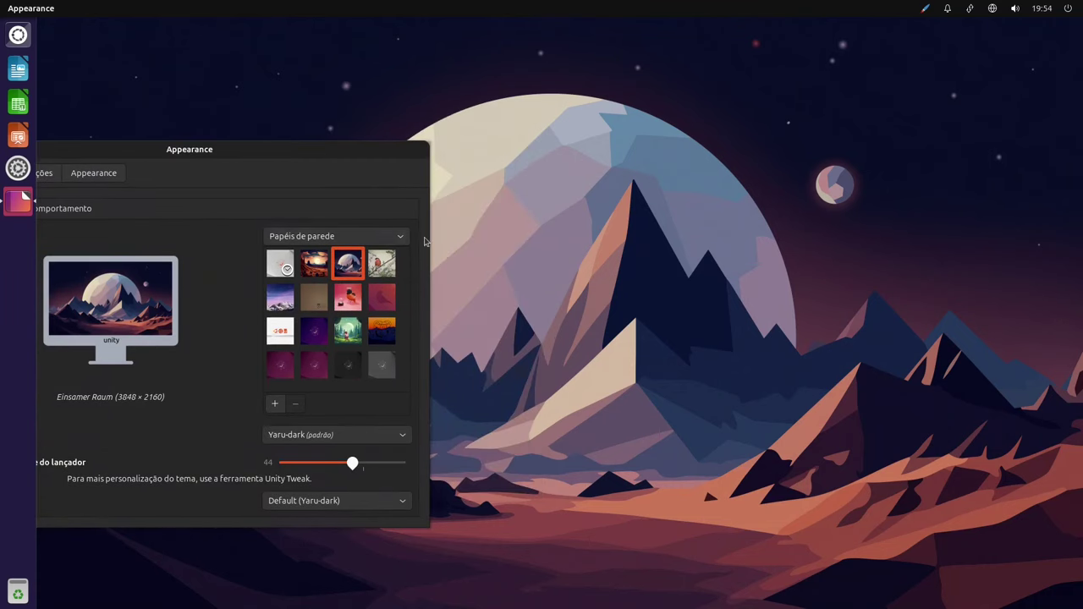
# Try the bird, Ubuntu logo, purple mountain, Ubuntu Unity Wallpaper - 2, purple Ubuntu and Ubuntu Dark wallpapers.
pyautogui.click(388, 269)
pyautogui.moveTo(306, 162); pyautogui.dragTo(769, 124)
pyautogui.click(928, 297)
pyautogui.click(920, 241)
pyautogui.click(915, 269)
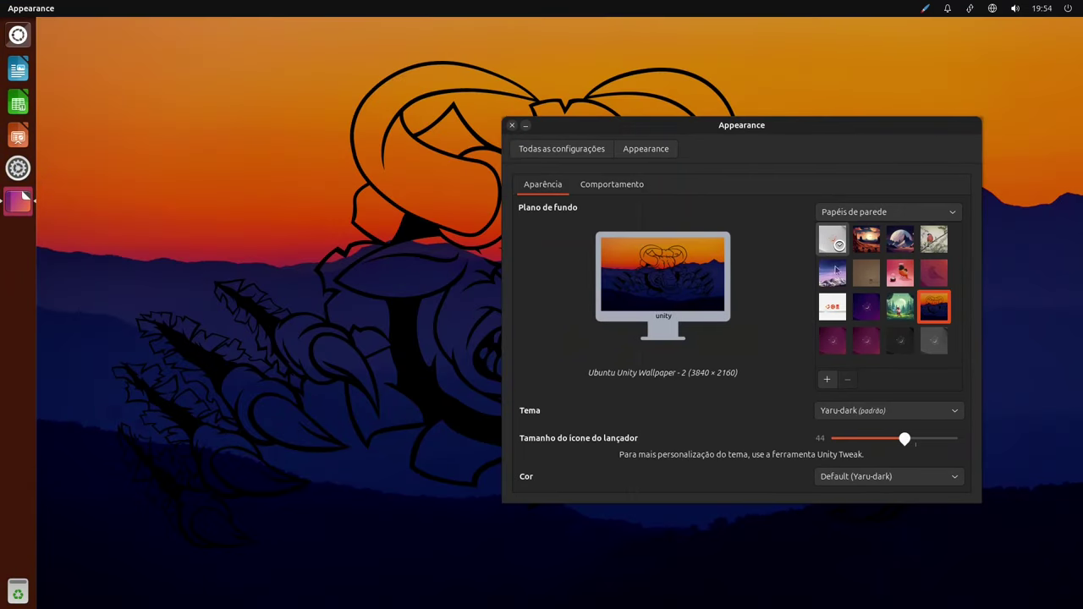
pyautogui.click(832, 342)
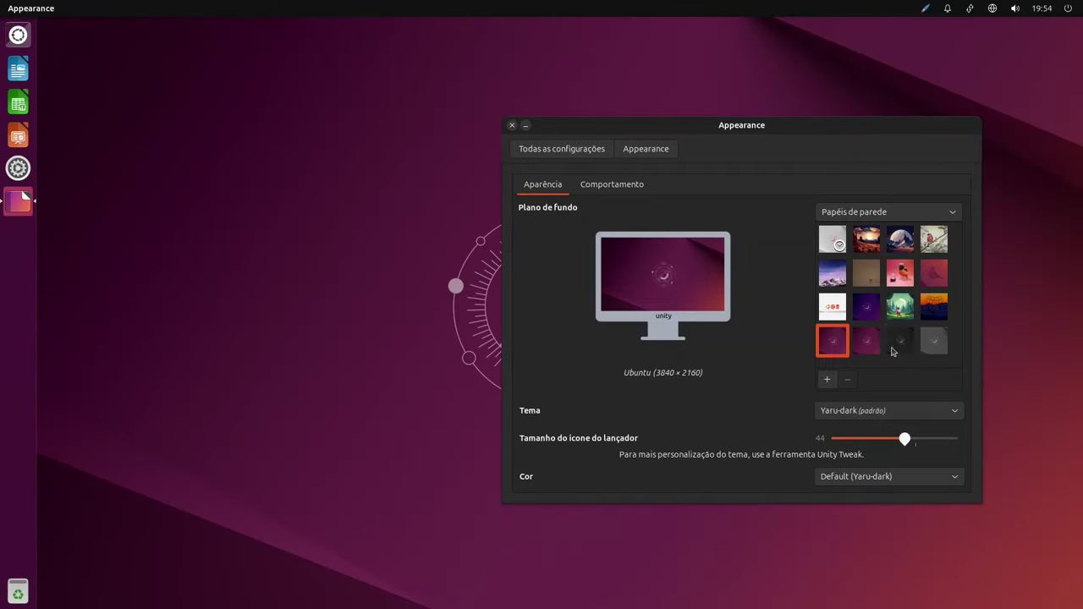
pyautogui.click(900, 341)
# Look through the Cor theme colour list and close it without changing the colour.
pyautogui.moveTo(752, 127); pyautogui.dragTo(702, 103)
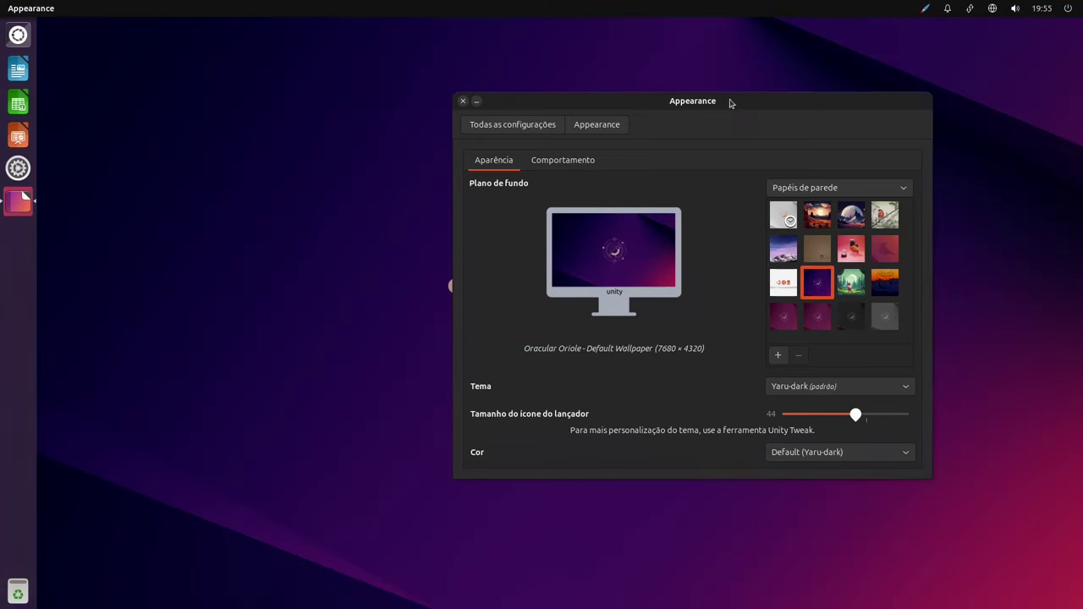
pyautogui.moveTo(730, 102); pyautogui.dragTo(600, 103)
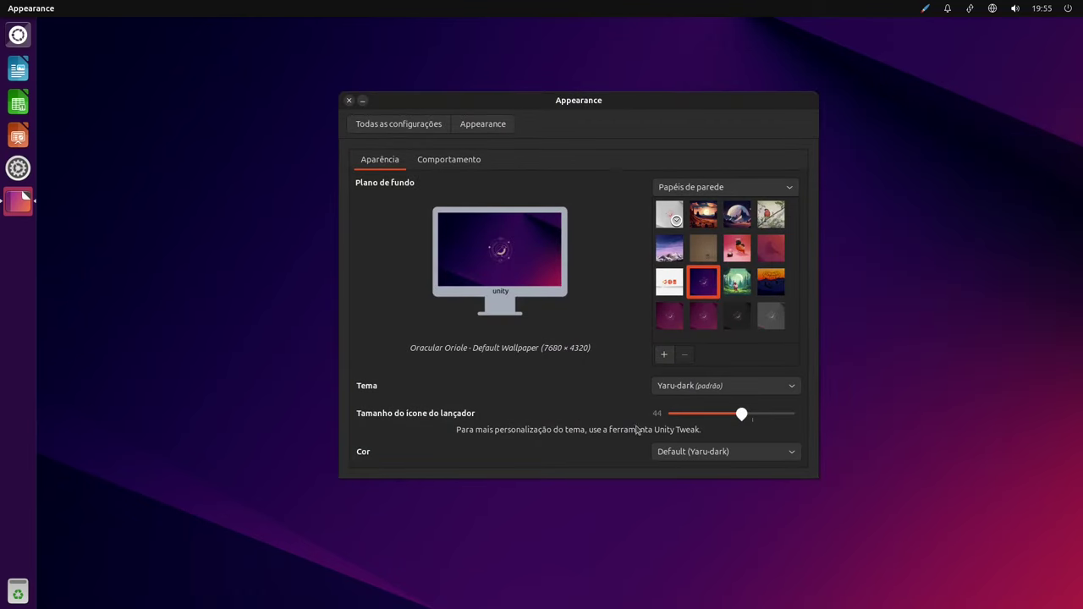
pyautogui.click(716, 453)
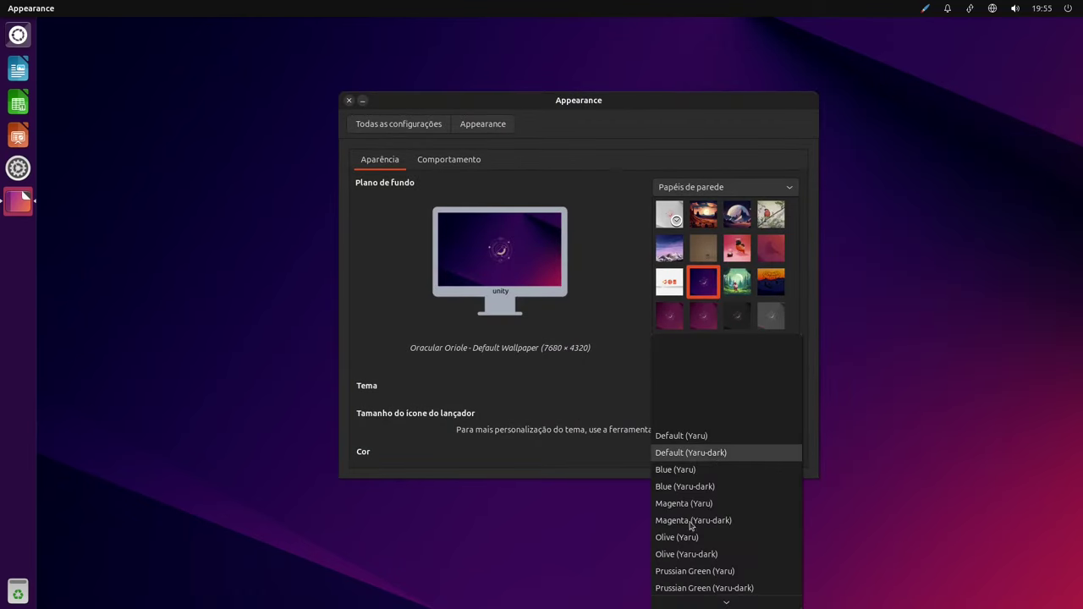
pyautogui.scroll(-3, 691, 524)
pyautogui.click(950, 75)
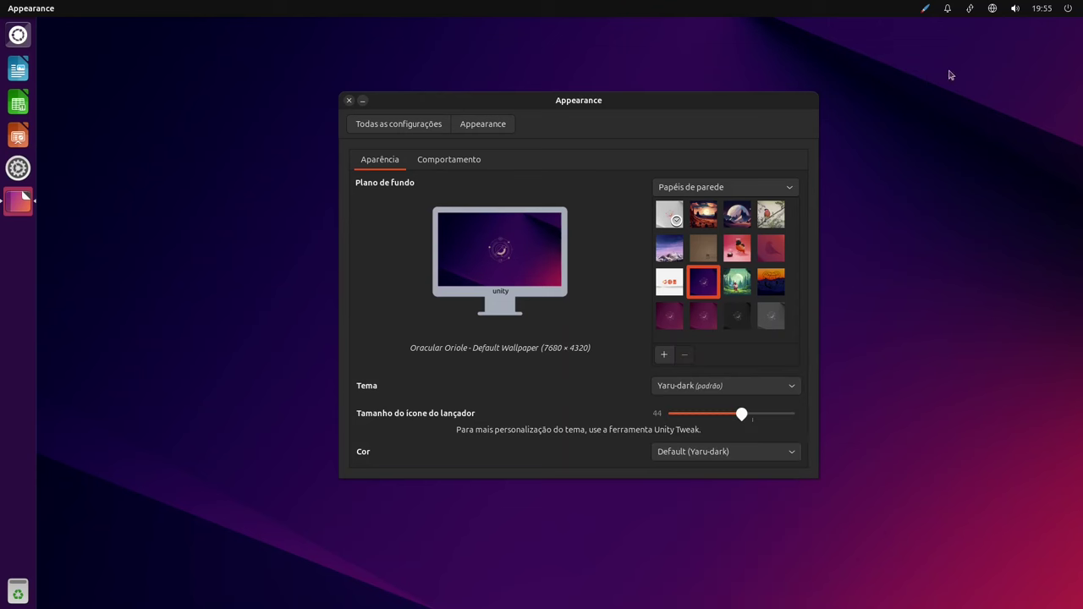
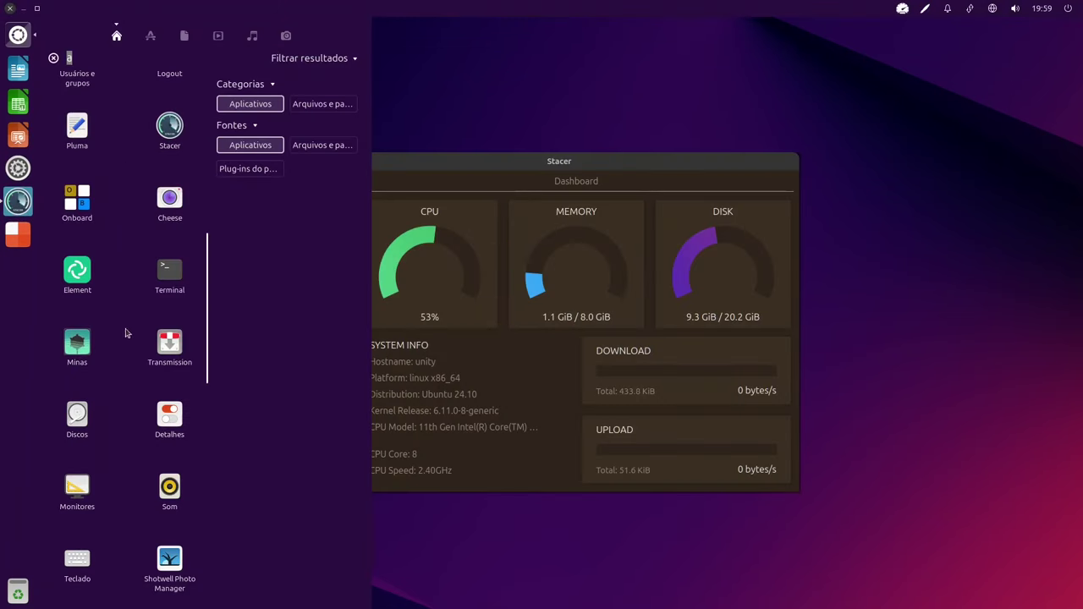
# Scroll through the Dash's installed applications, then close the Dash to return to Stacer's dashboard.
pyautogui.scroll(-1, 96, 214)
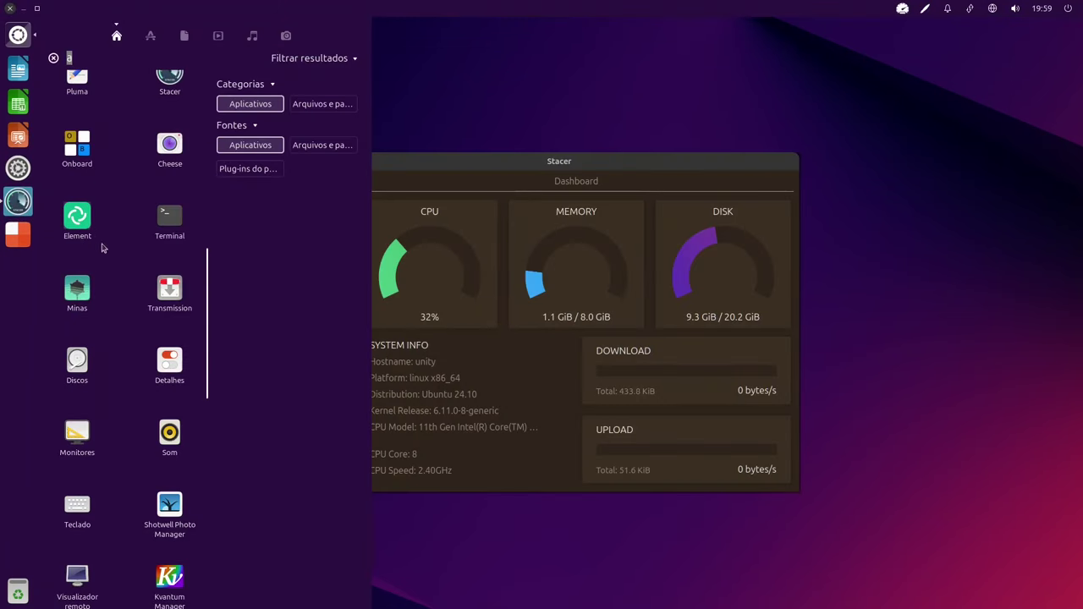
pyautogui.scroll(-1, 127, 338)
pyautogui.scroll(-2, 128, 265)
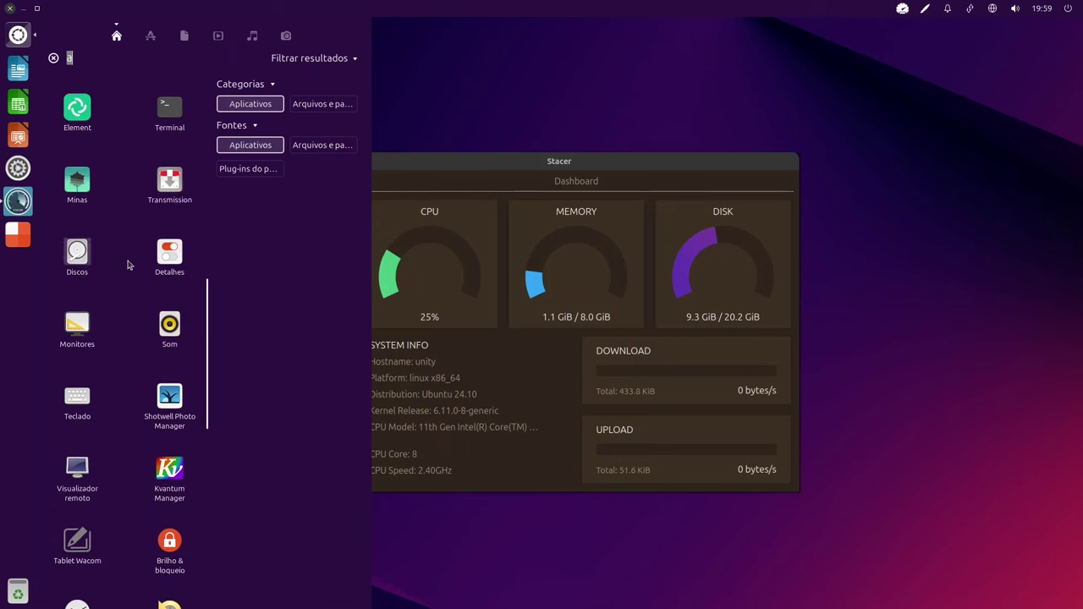
pyautogui.scroll(-1, 129, 264)
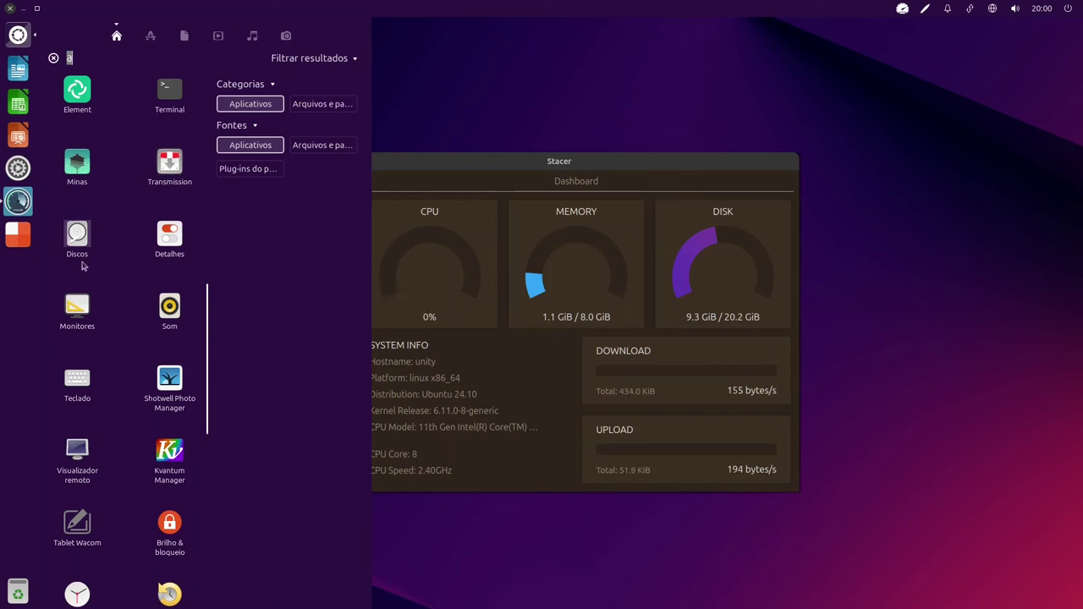
pyautogui.scroll(-3, 166, 210)
pyautogui.scroll(-7, 133, 292)
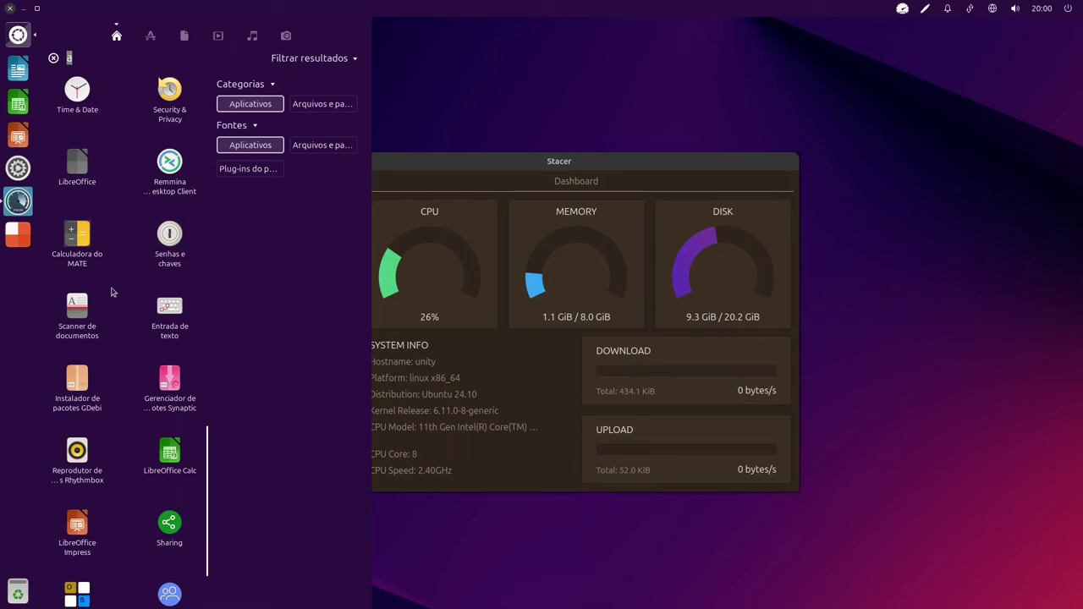
pyautogui.scroll(-4, 138, 319)
pyautogui.scroll(5, 178, 350)
pyautogui.scroll(6, 178, 350)
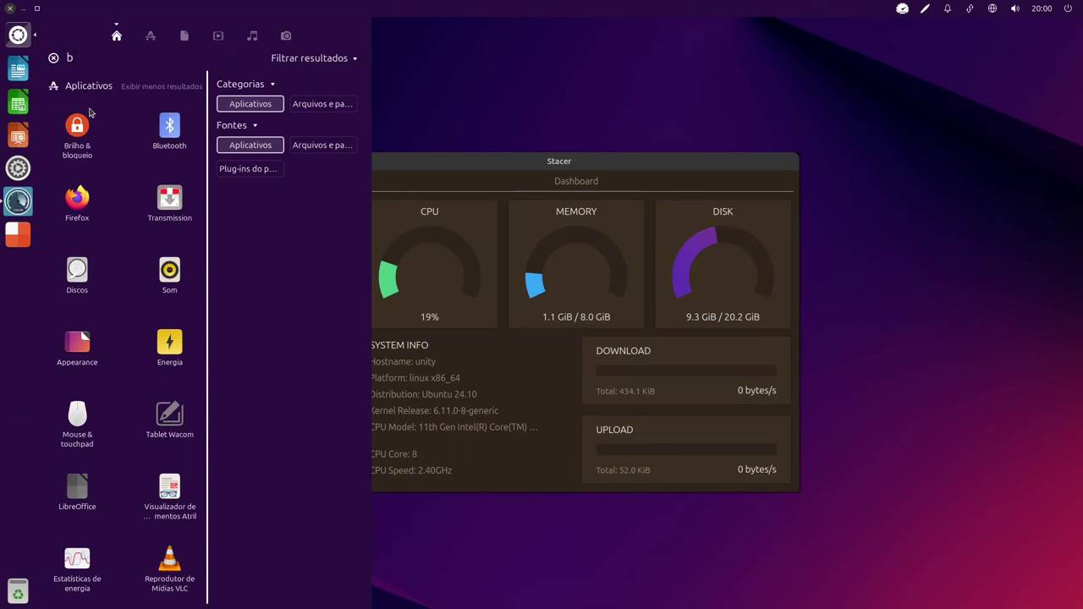
pyautogui.click(477, 265)
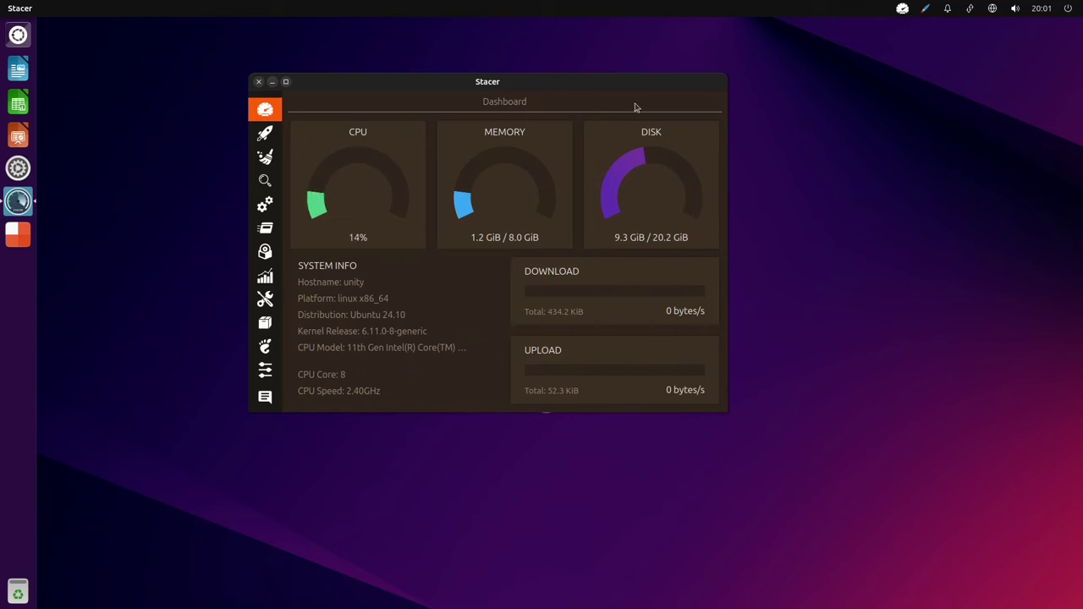
pyautogui.click(267, 137)
pyautogui.click(266, 157)
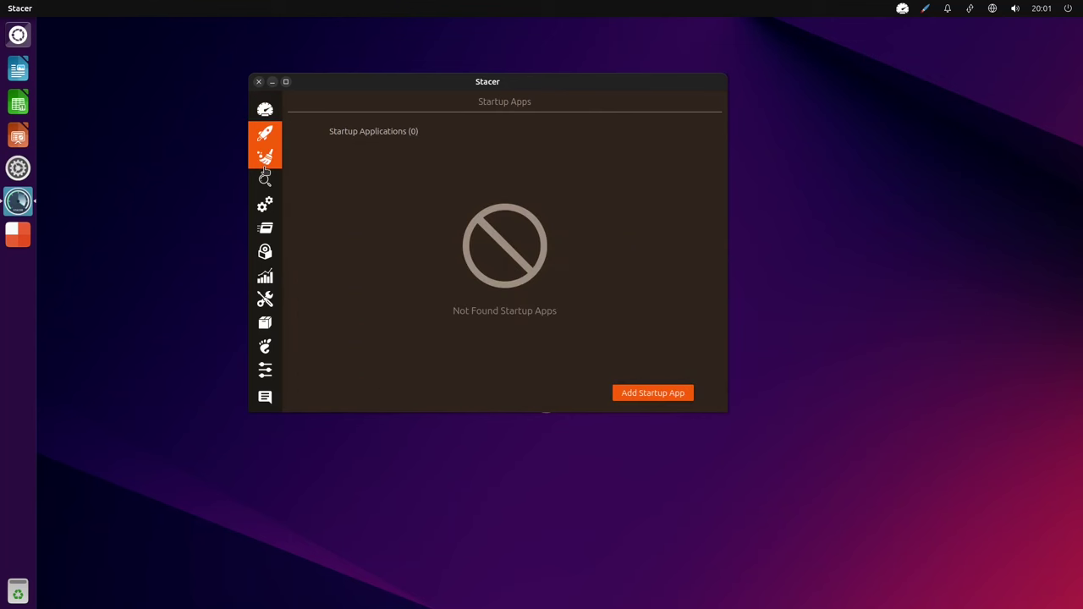
pyautogui.click(265, 184)
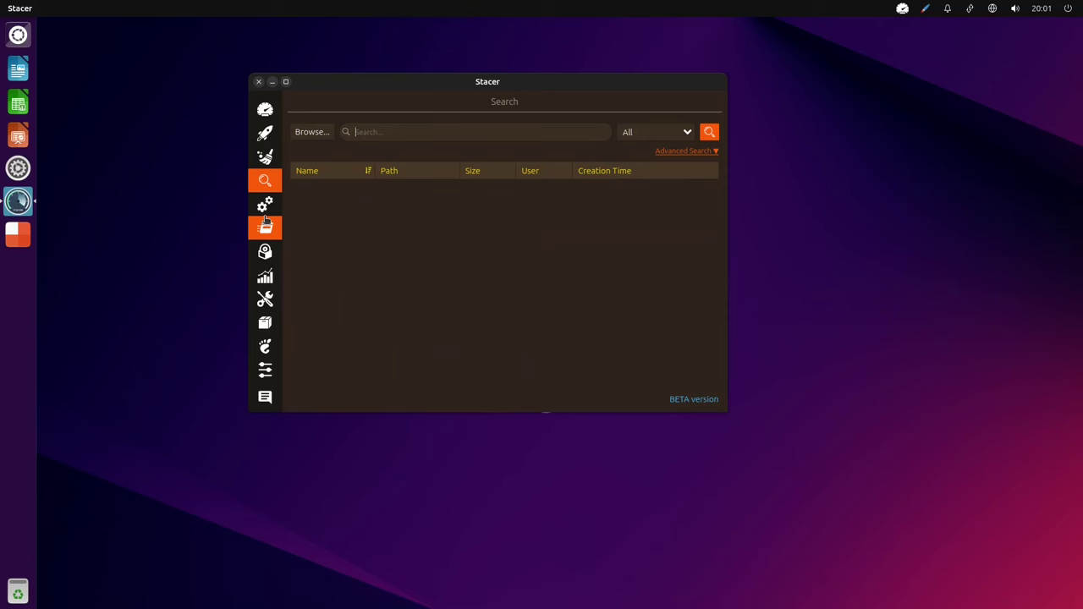
pyautogui.click(267, 210)
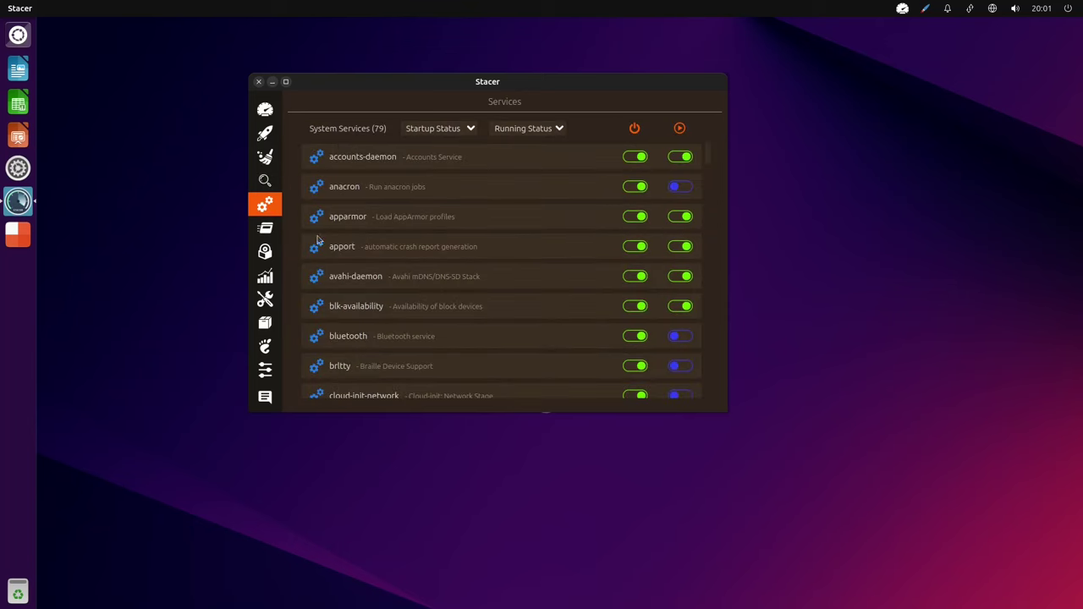
pyautogui.click(267, 235)
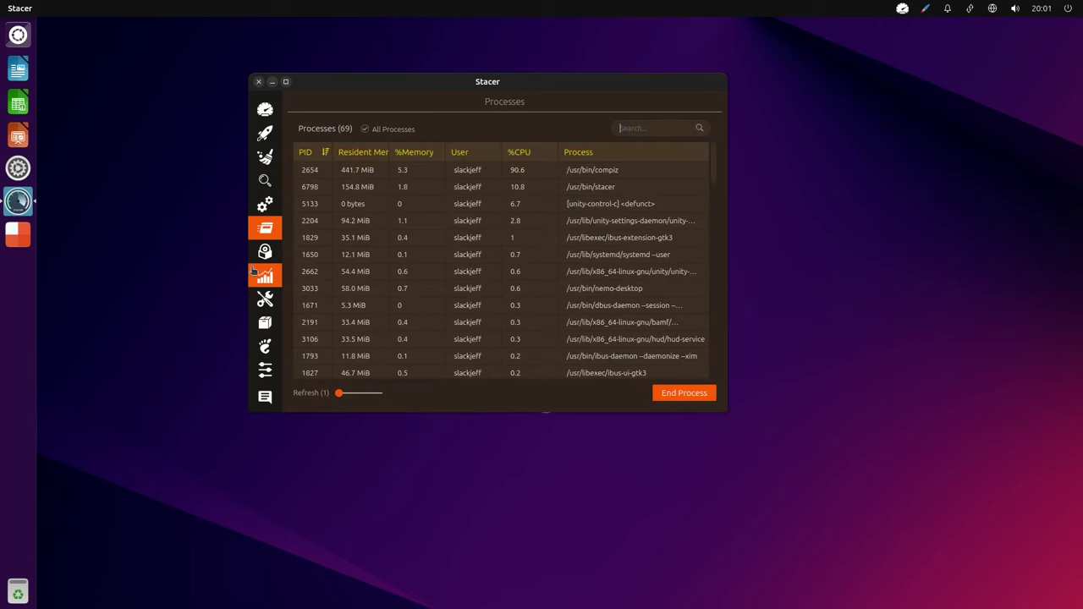
pyautogui.click(256, 272)
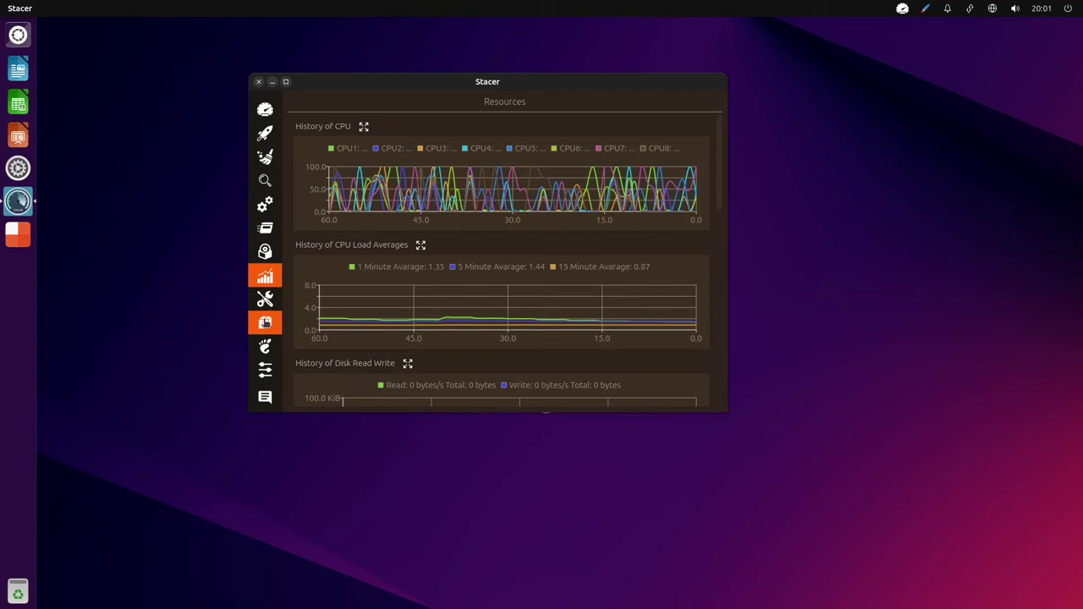
pyautogui.click(265, 300)
pyautogui.click(265, 347)
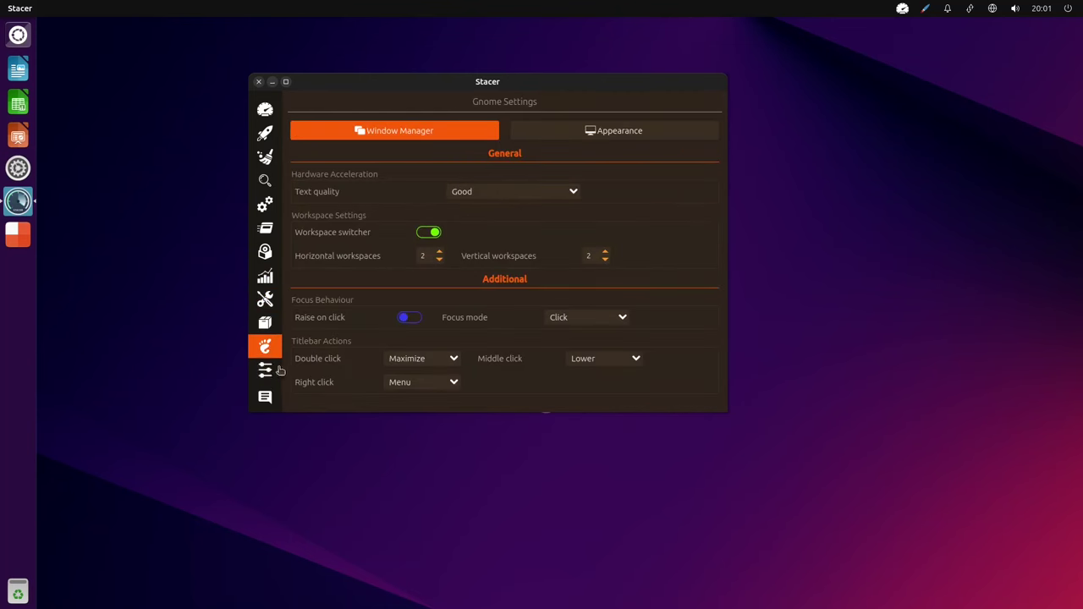
pyautogui.click(264, 109)
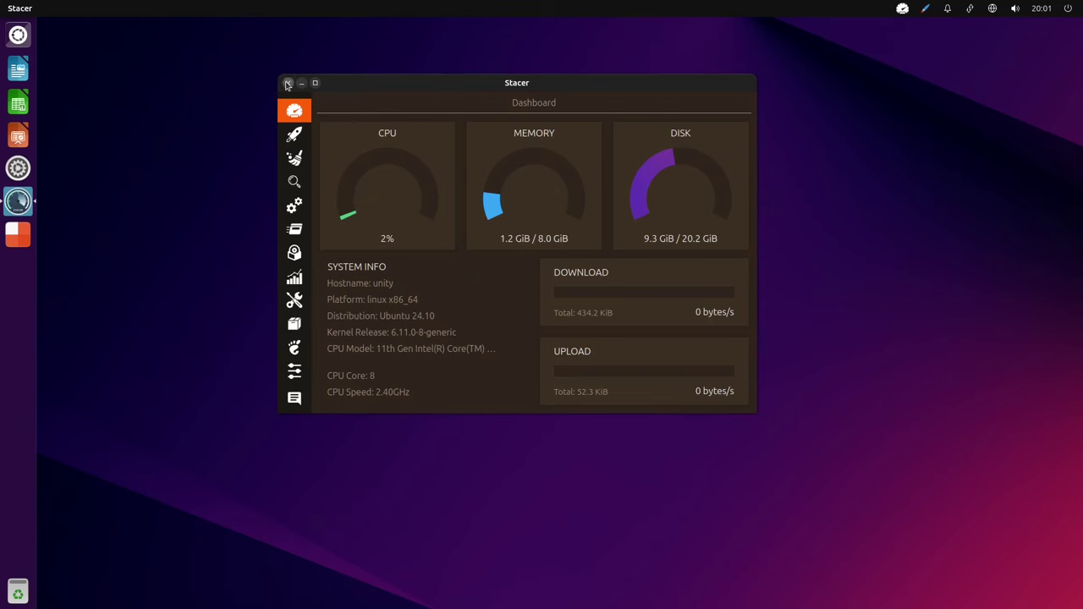
# Launch Terminal from a 'ter' search and quit Stacer completely.
pyautogui.press('super')
pyautogui.write('ter')
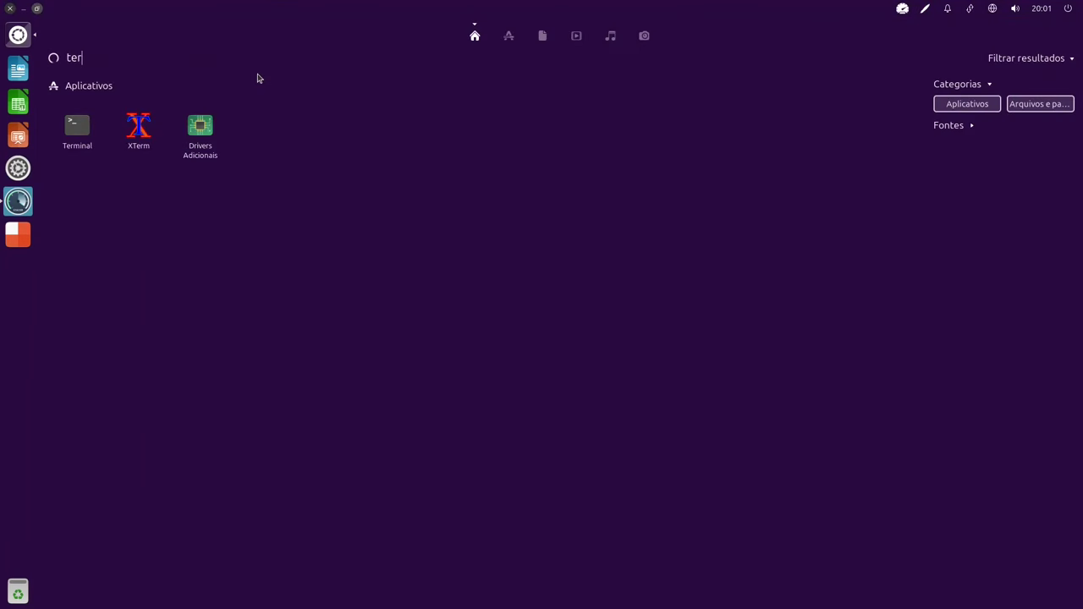
pyautogui.click(83, 126)
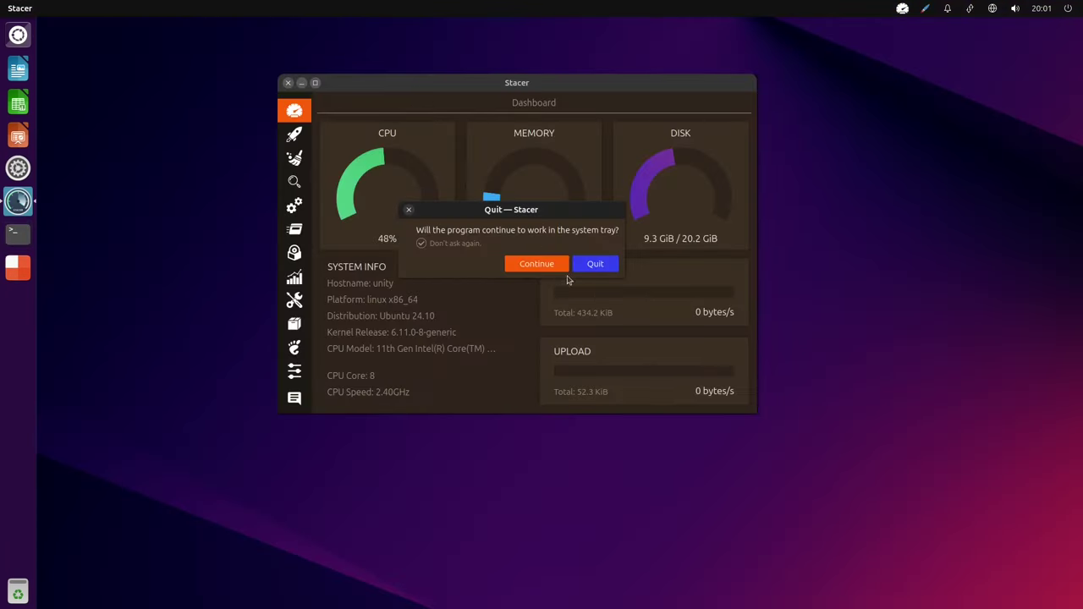
pyautogui.press('Return')
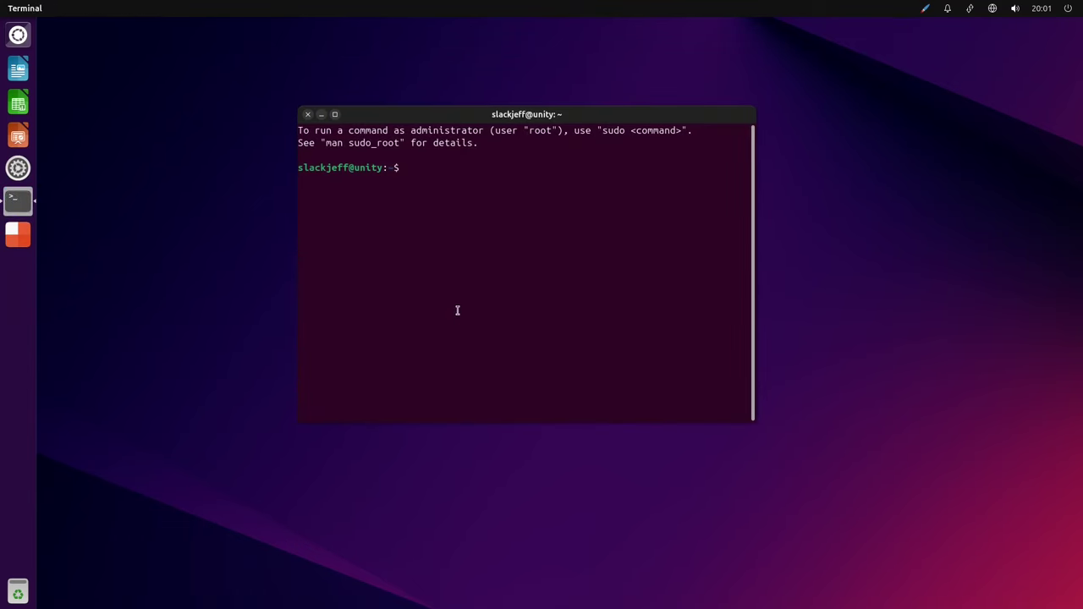
# Enlarge the terminal font, run uname and uname -a, and highlight kernel 6.11.0-8-generic.
pyautogui.hotkey('ctrl', '+')
pyautogui.hotkey('ctrl', '+')
pyautogui.hotkey('ctrl', '+')
pyautogui.write('uname')
pyautogui.press('Return')
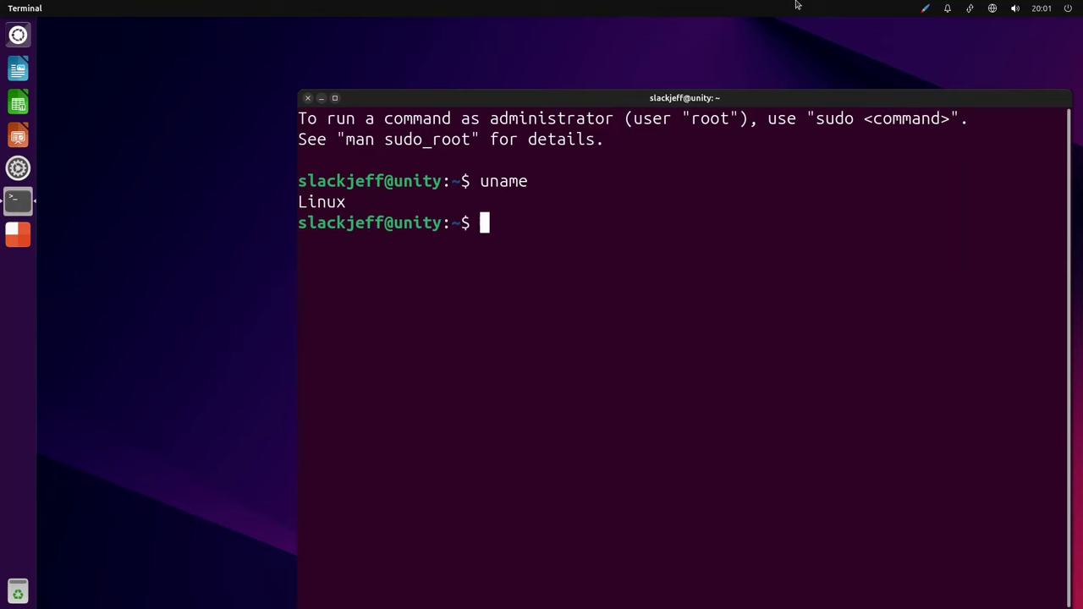
pyautogui.write('uname -a')
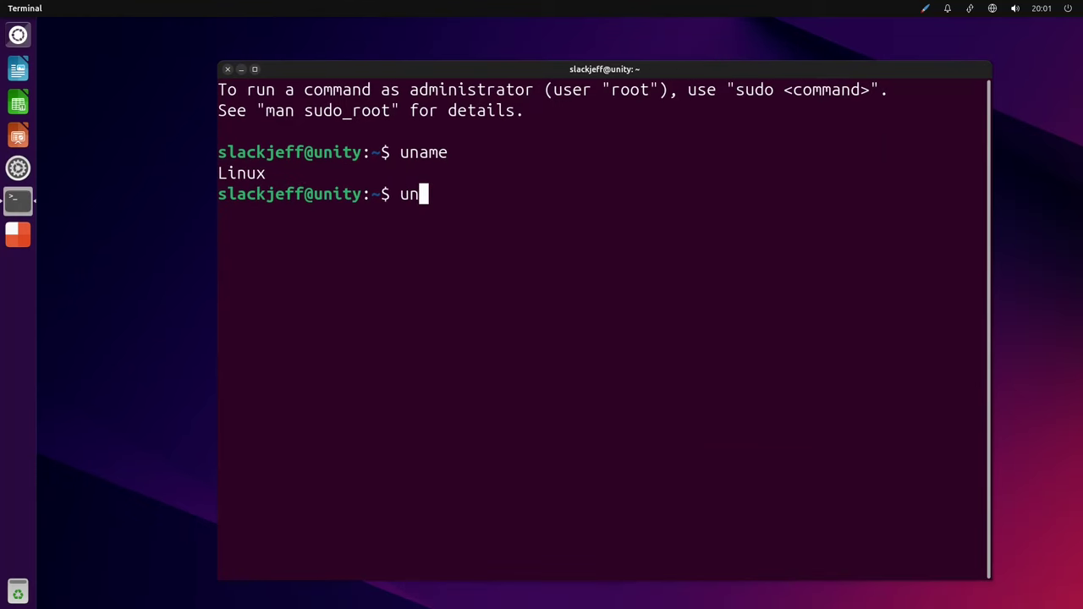
pyautogui.press('Return')
pyautogui.moveTo(340, 217); pyautogui.dragTo(381, 215)
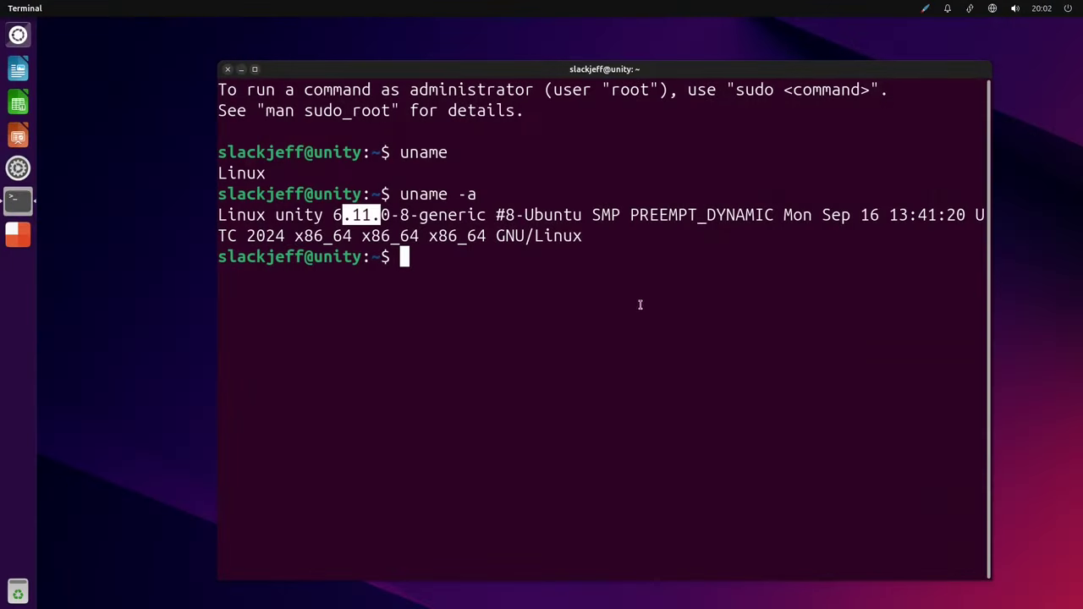
# Run htop, find it isn't installed, and pick out the snap and apt install suggestions.
pyautogui.click(551, 255)
pyautogui.write('htop')
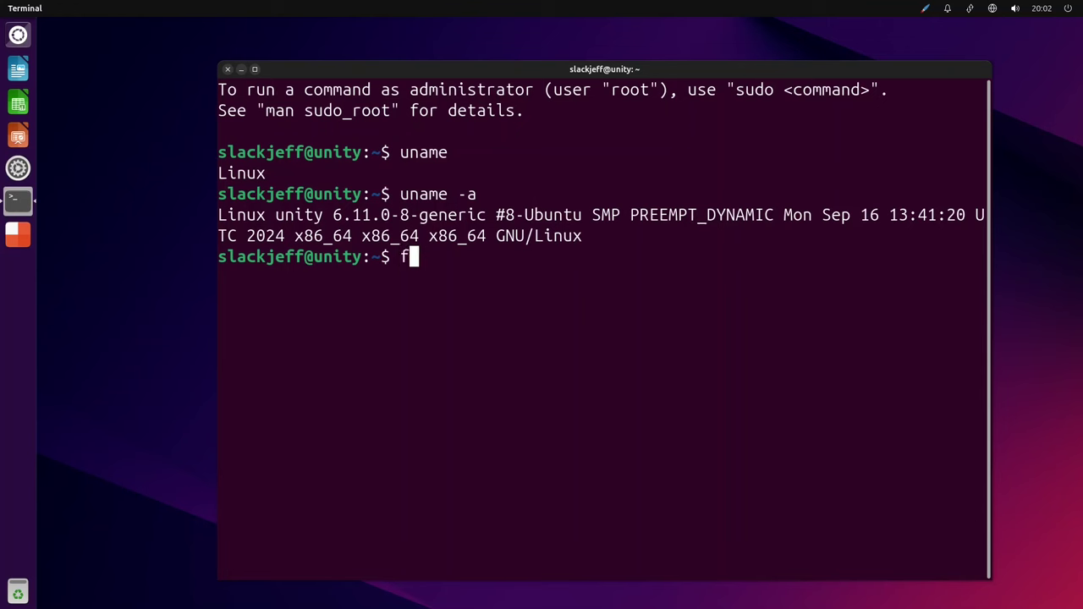
pyautogui.press('Return')
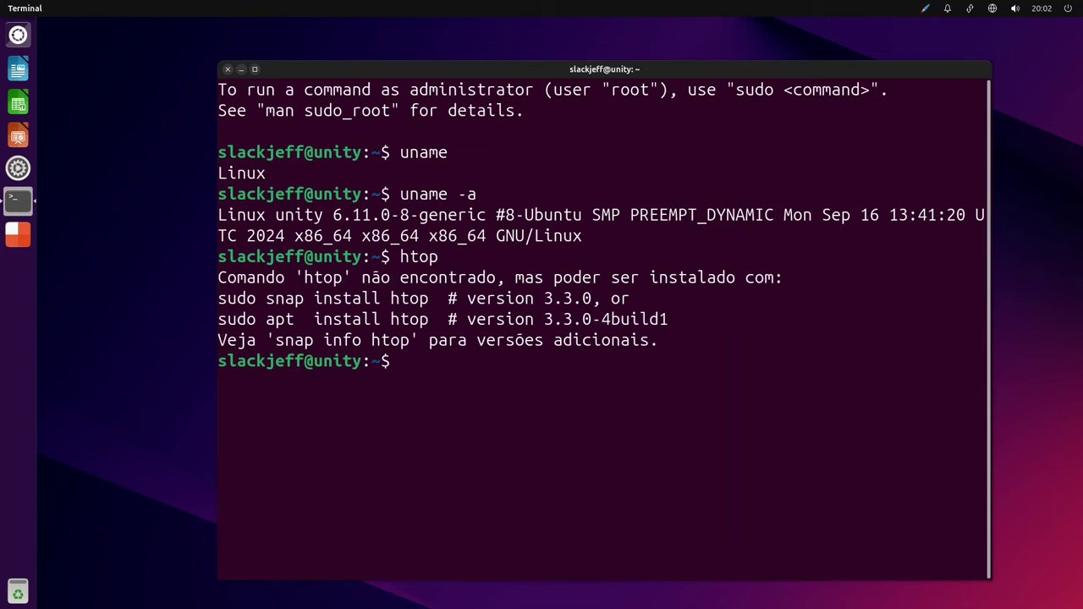
pyautogui.doubleClick(284, 298)
pyautogui.doubleClick(279, 319)
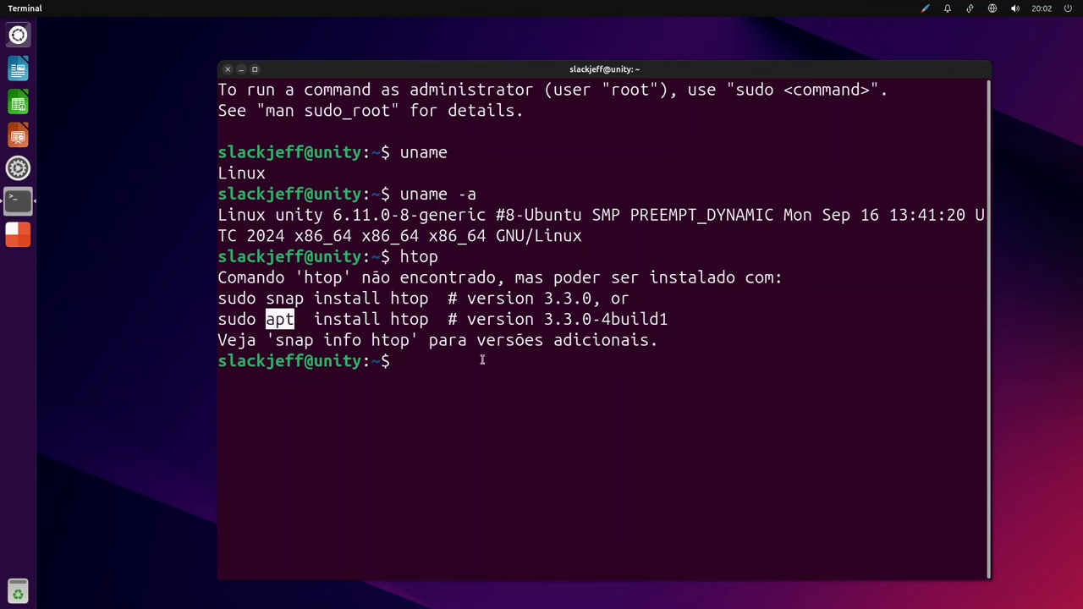
# Install htop 3.3.0 with 'sudo snap install htop' using the admin password, then run htop.
pyautogui.write('sudo snap install htop')
pyautogui.press('Return')
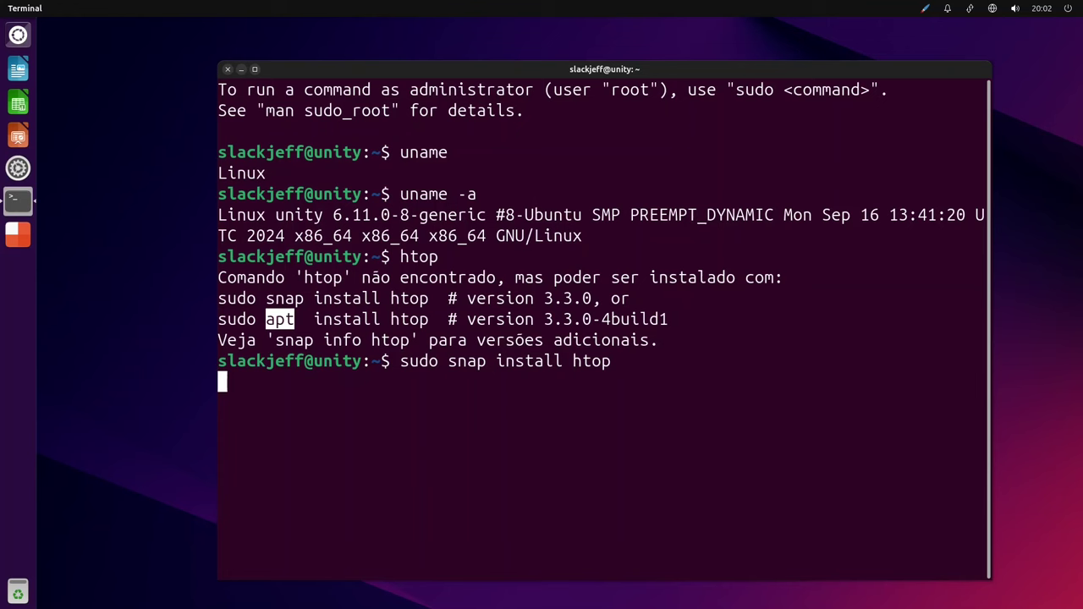
pyautogui.press('Return')
pyautogui.moveTo(533, 89); pyautogui.dragTo(506, 56)
pyautogui.moveTo(178, 383); pyautogui.dragTo(352, 384)
pyautogui.moveTo(514, 413); pyautogui.dragTo(514, 414)
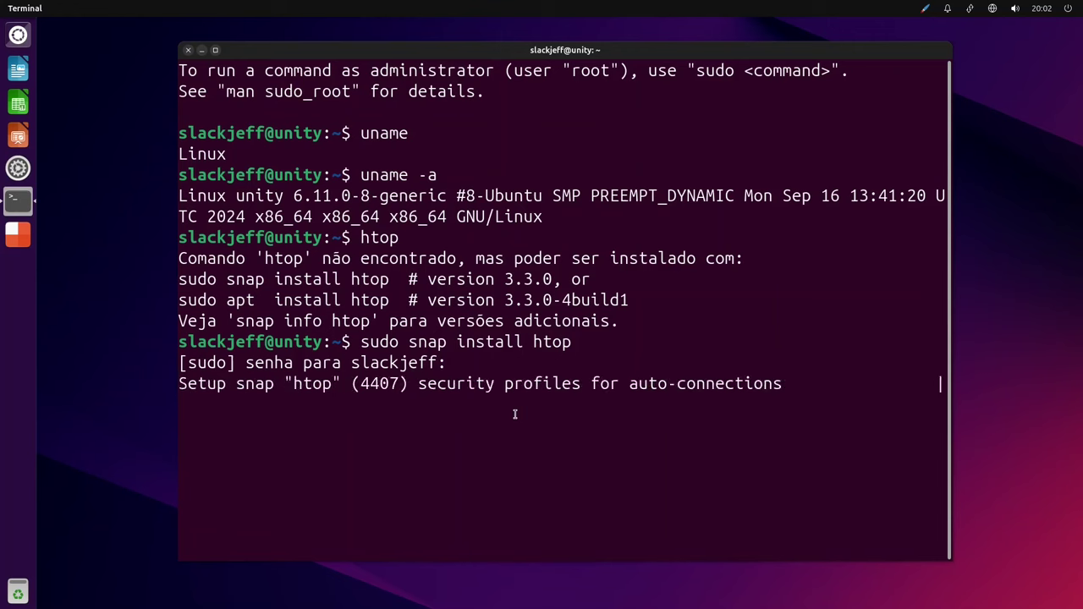
pyautogui.write('htop')
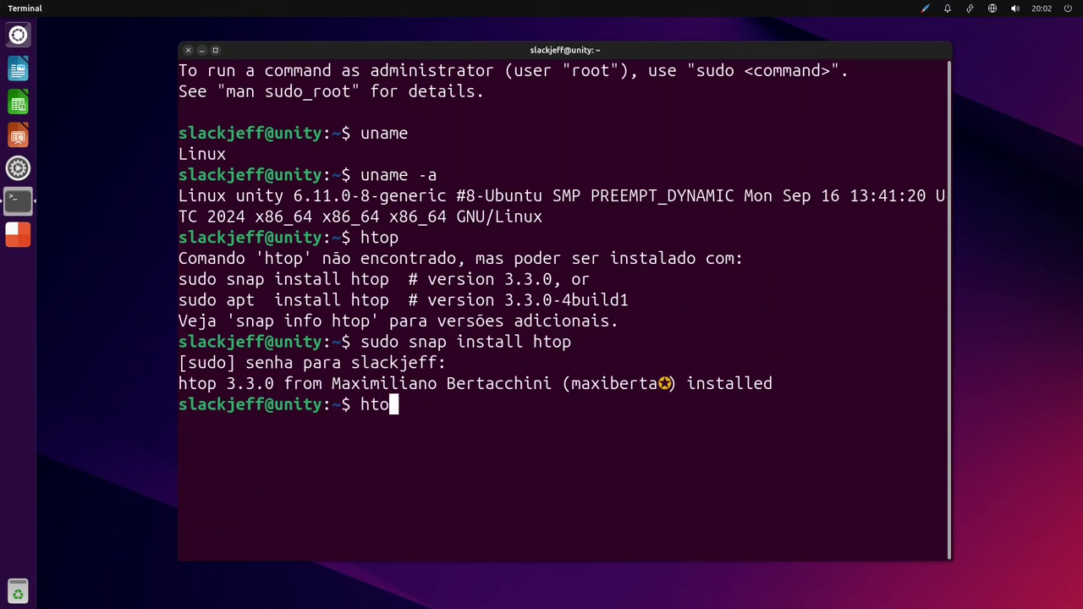
pyautogui.press('Return')
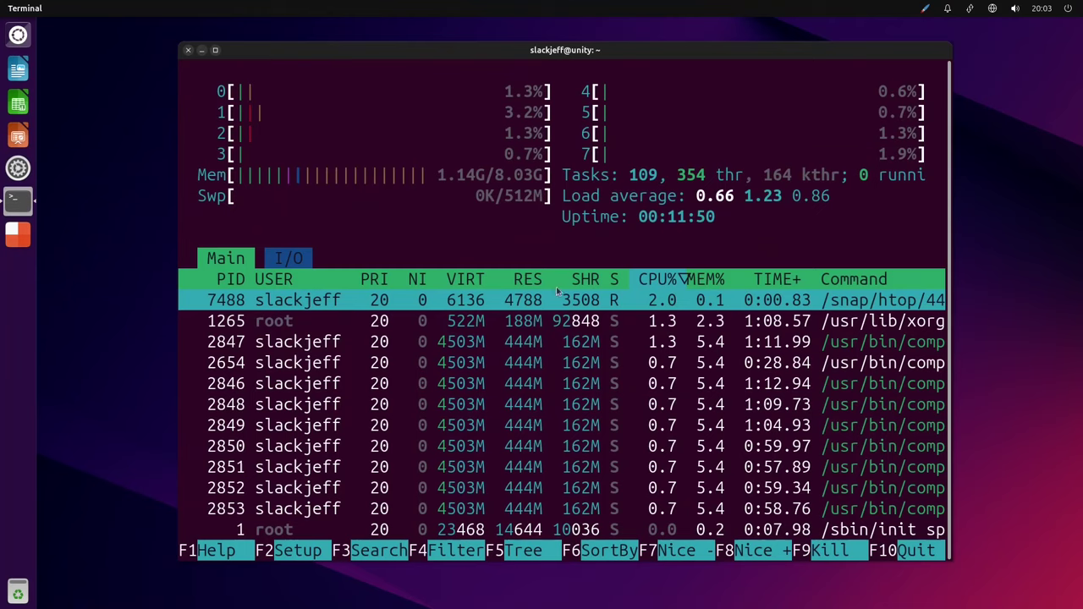
# Quit htop, clear the screen and relaunch htop to show live CPU, memory and processes.
pyautogui.press('q')
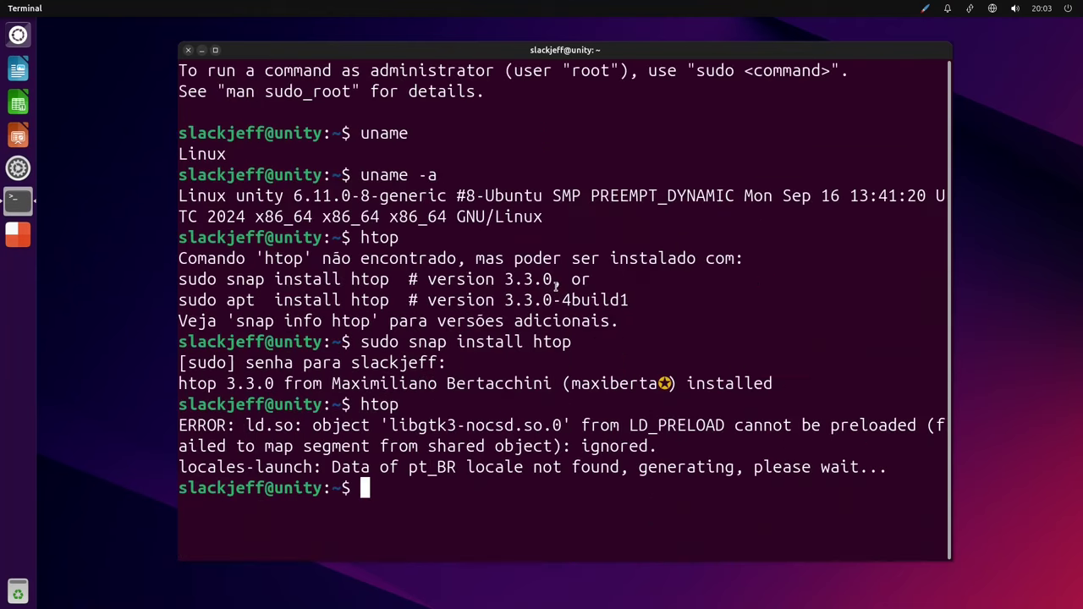
pyautogui.hotkey('ctrl', 'l')
pyautogui.write('htop')
pyautogui.press('Return')
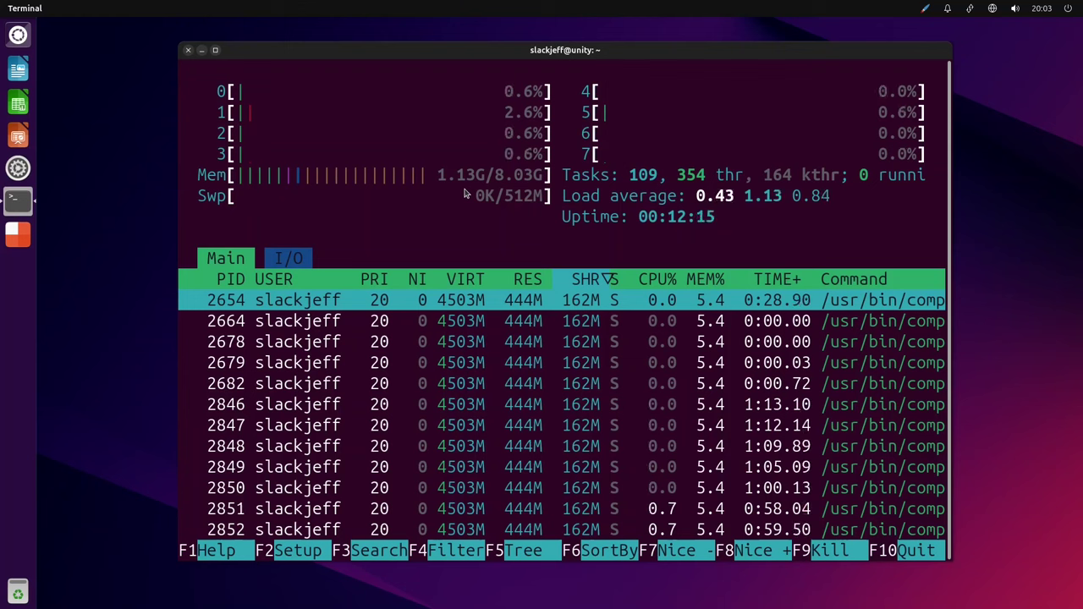
# Open and dismiss the Dash, then move the terminal window slightly up and left.
pyautogui.click(17, 34)
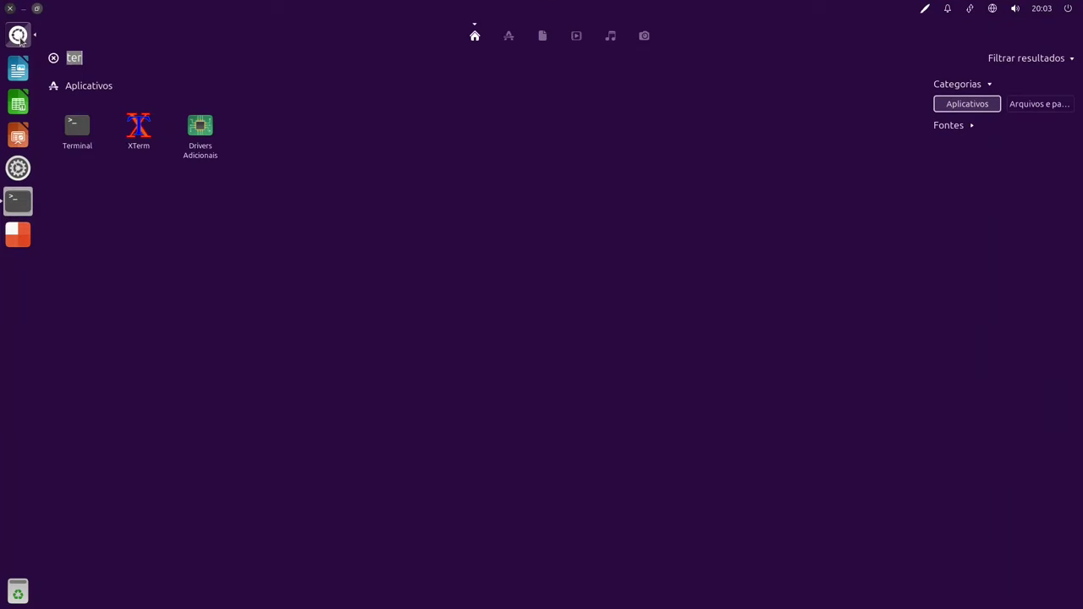
pyautogui.click(595, 187)
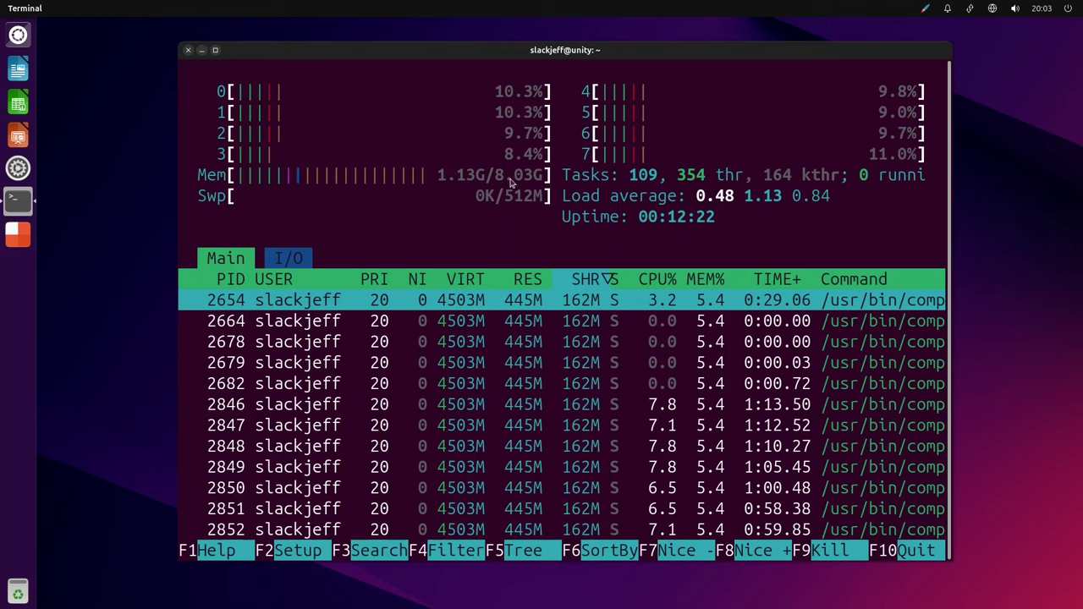
pyautogui.moveTo(584, 50); pyautogui.dragTo(571, 40)
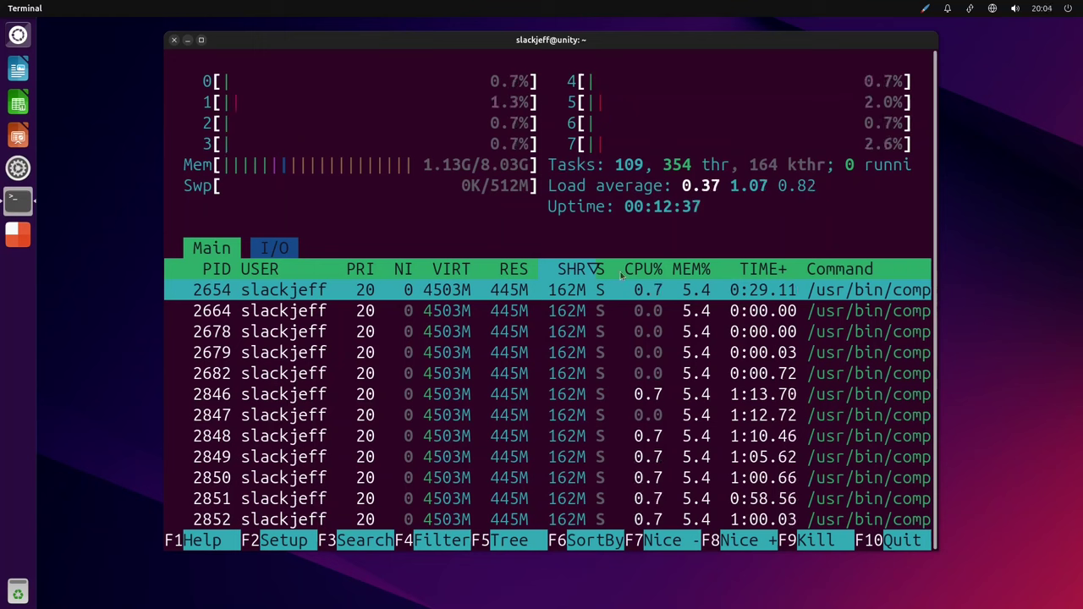
# Maximize the terminal and scroll down through htop's process list.
pyautogui.scroll(-2, 692, 306)
pyautogui.doubleClick(709, 49)
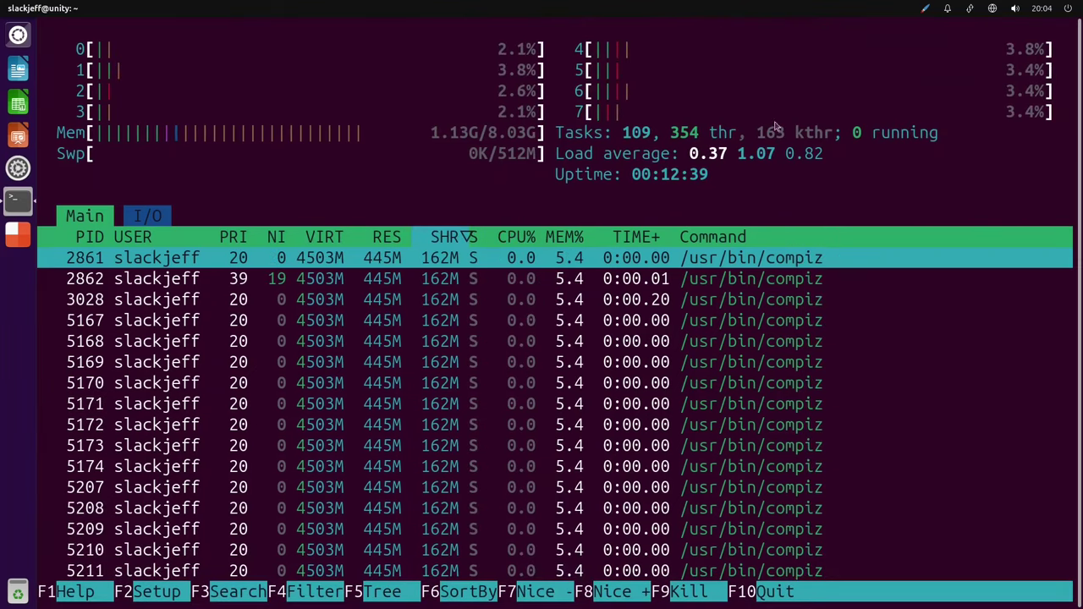
pyautogui.scroll(-3, 818, 263)
pyautogui.scroll(5, 796, 288)
pyautogui.scroll(-1, 771, 292)
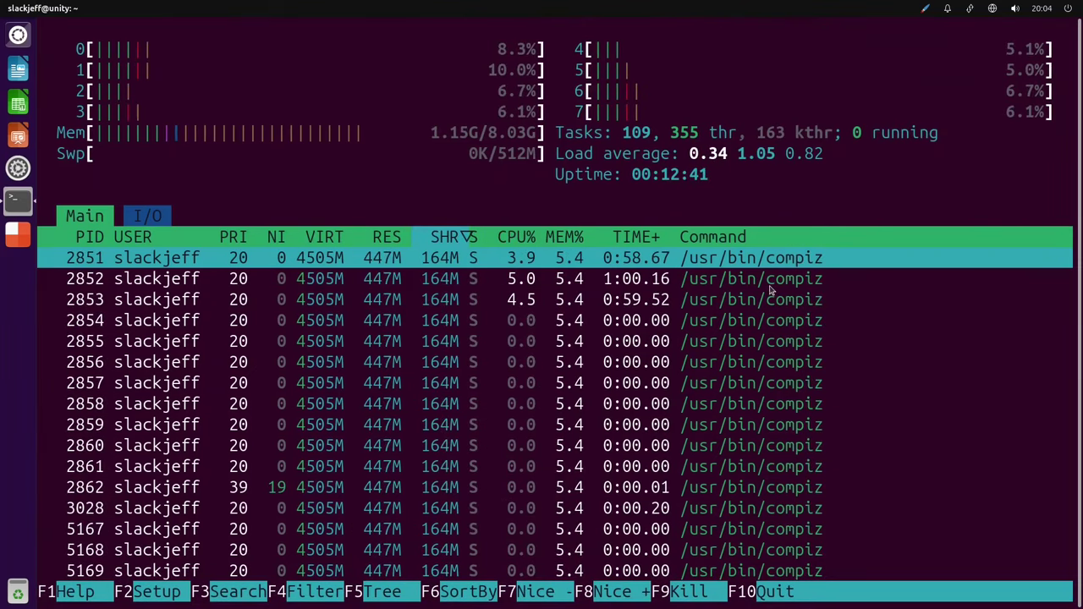
pyautogui.scroll(-3, 764, 292)
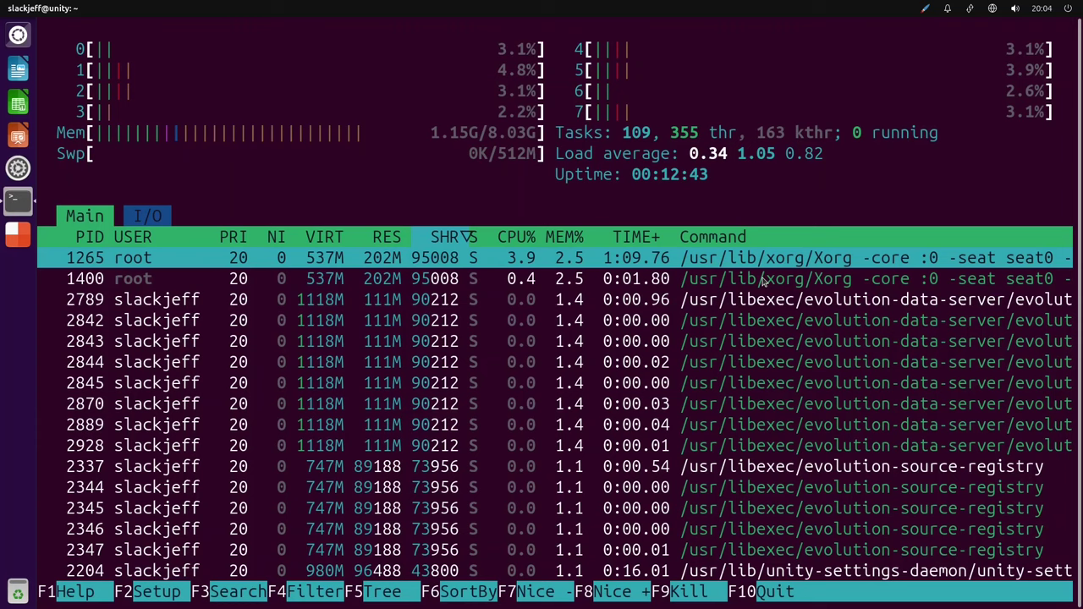
pyautogui.scroll(-5, 717, 330)
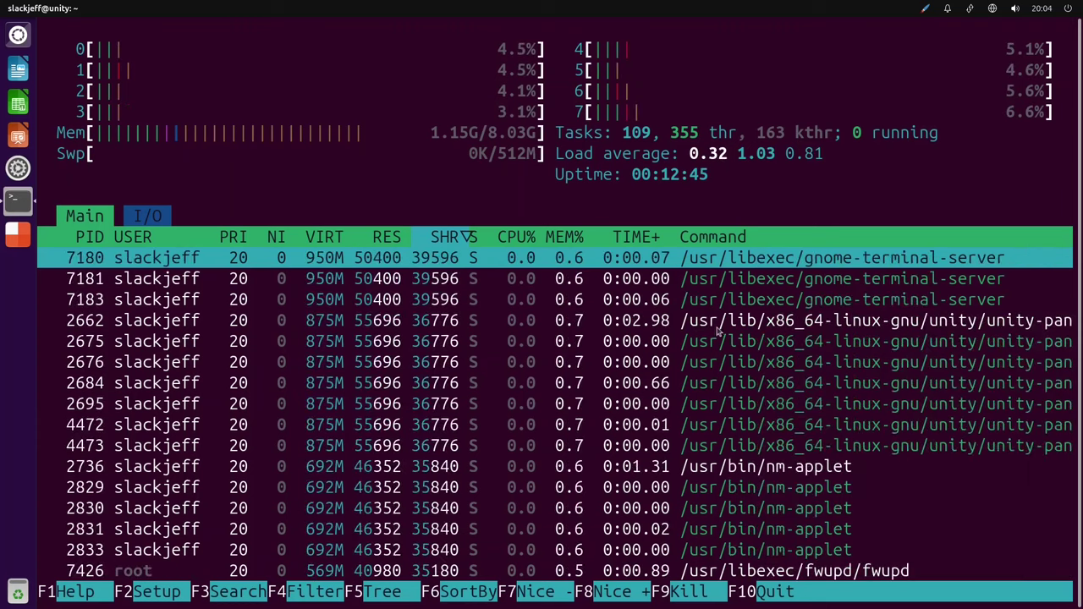
pyautogui.scroll(-15, 733, 313)
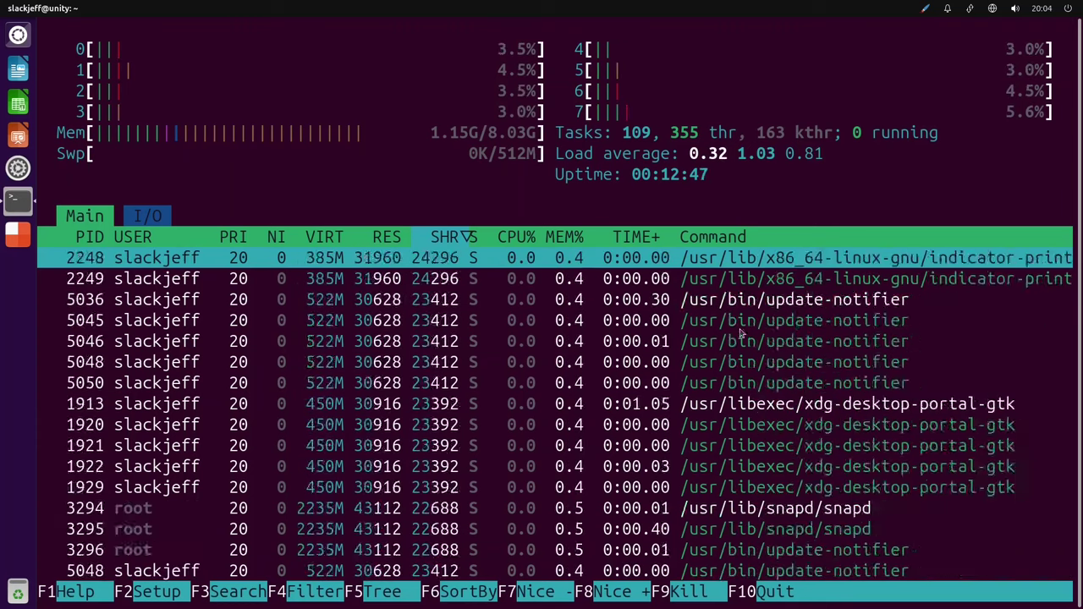
pyautogui.scroll(-20, 750, 337)
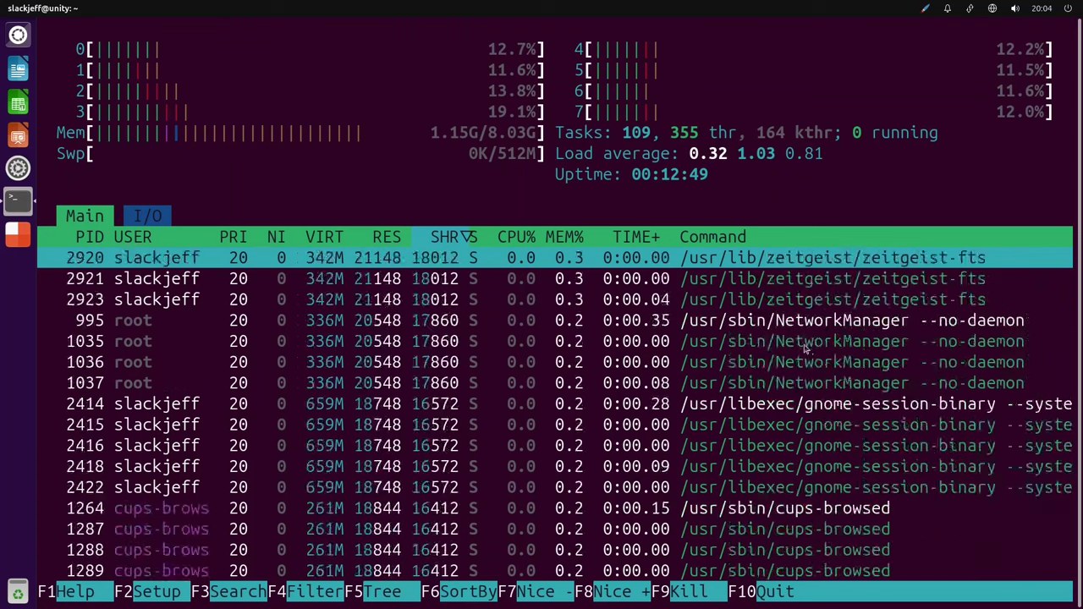
# Select the rtkit-daemon process row and scroll back to the top of the list.
pyautogui.click(792, 342)
pyautogui.scroll(-2, 790, 347)
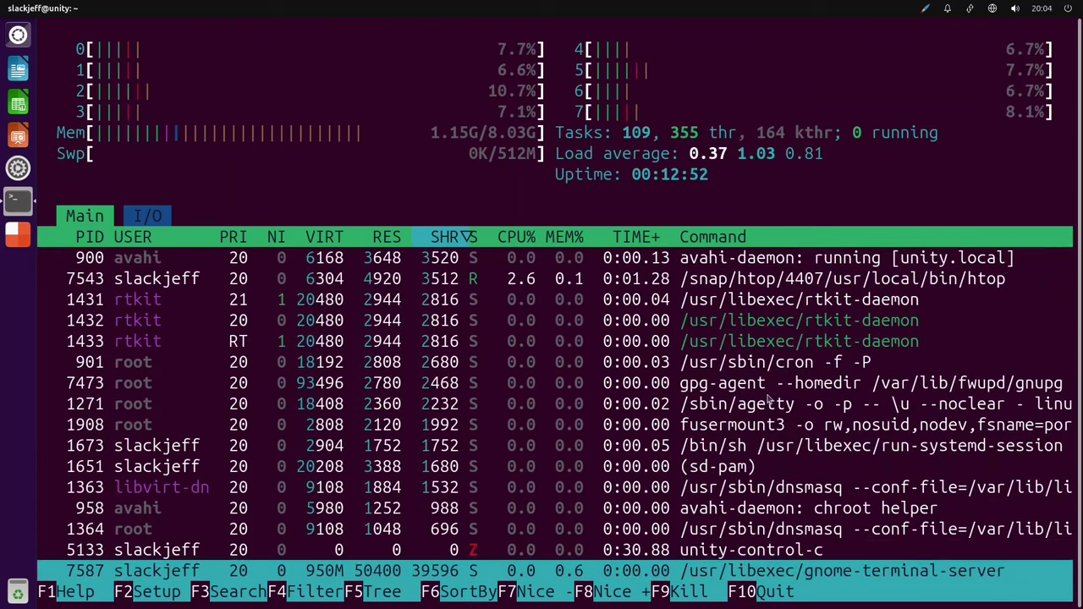
pyautogui.scroll(20, 768, 399)
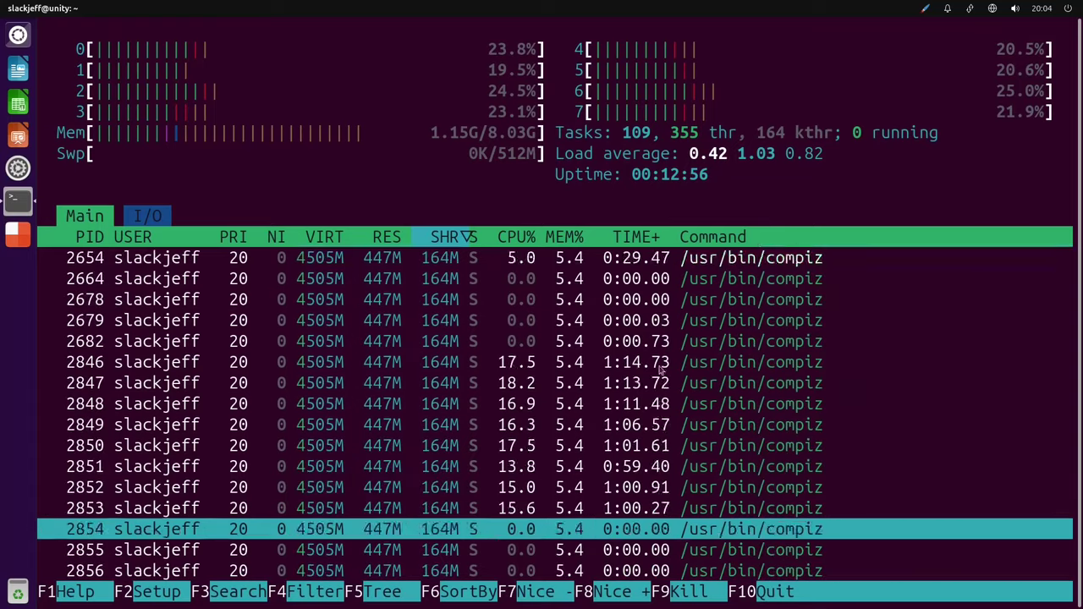
pyautogui.scroll(2, 659, 370)
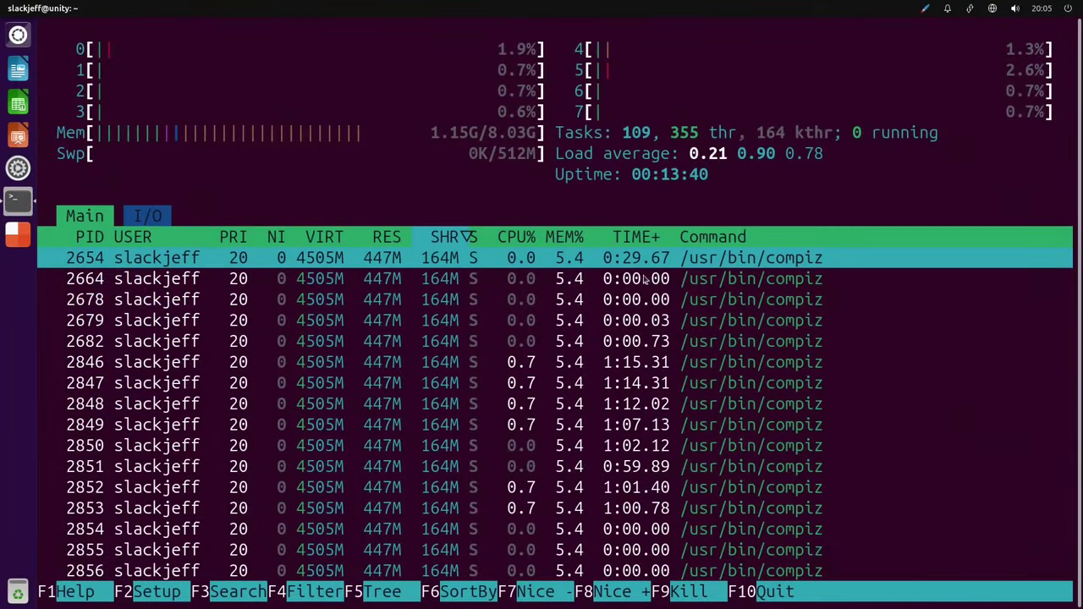
pyautogui.scroll(-3, 627, 305)
pyautogui.scroll(3, 567, 356)
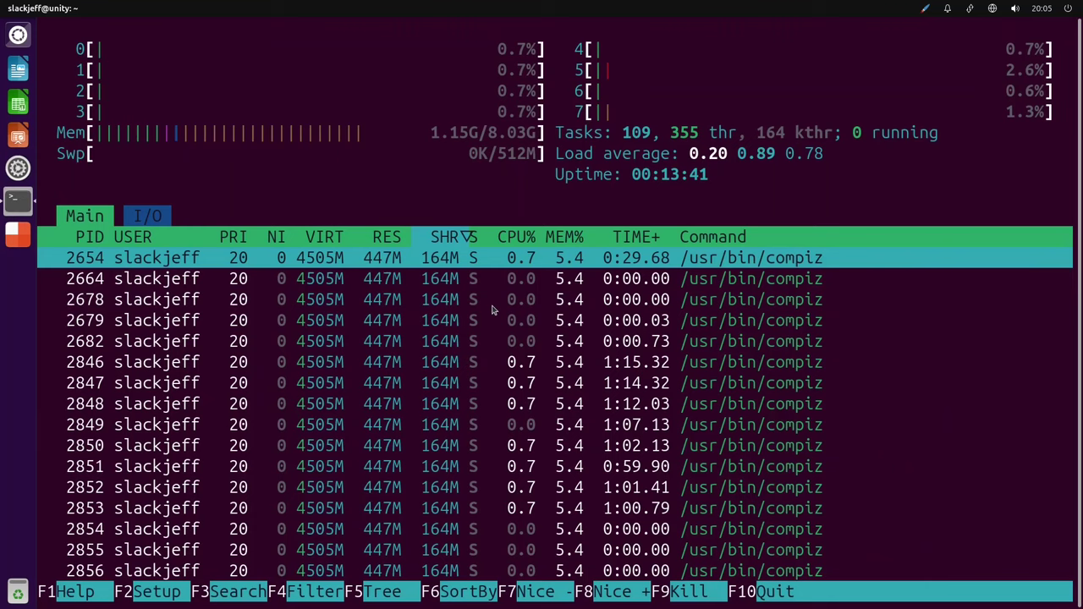
# Quit htop, clear the screen and run free -hm to show 8,0Gi total memory.
pyautogui.press('q')
pyautogui.hotkey('ctrl', 'l')
pyautogui.press('Return')
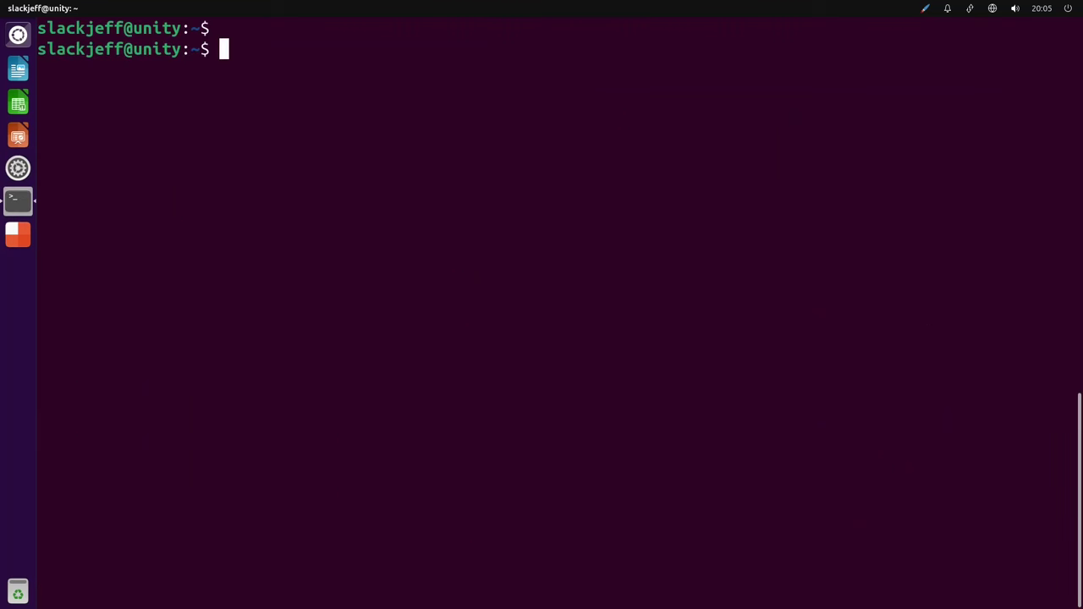
pyautogui.write('free -hg')
pyautogui.press('BackSpace')
pyautogui.write('m')
pyautogui.press('Return')
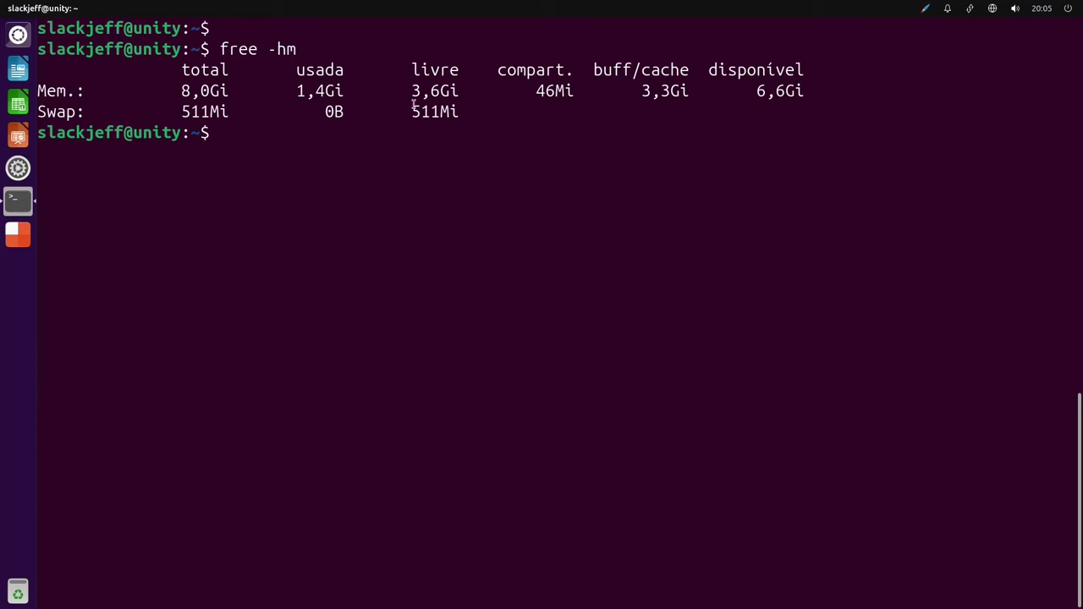
# Run snap list and highlight the installed packages from bare to thunderbird, including htop 3.3.0.
pyautogui.write('snap list')
pyautogui.press('Return')
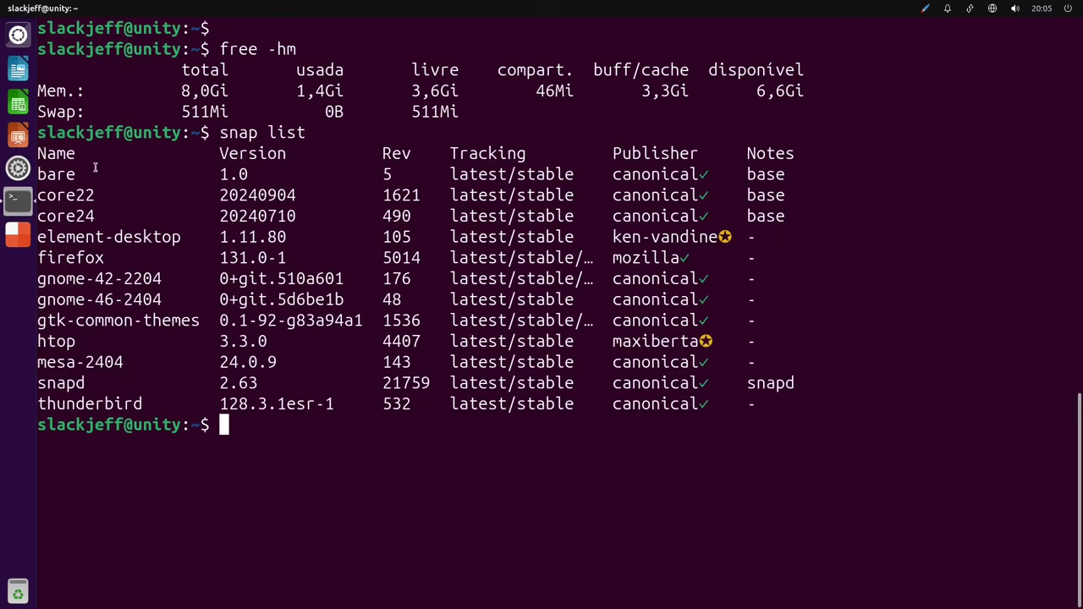
pyautogui.moveTo(40, 153)
pyautogui.mouseDown()
pyautogui.moveTo(565, 157)
pyautogui.moveTo(44, 153)
pyautogui.mouseUp()
pyautogui.moveTo(774, 406); pyautogui.dragTo(23, 165)
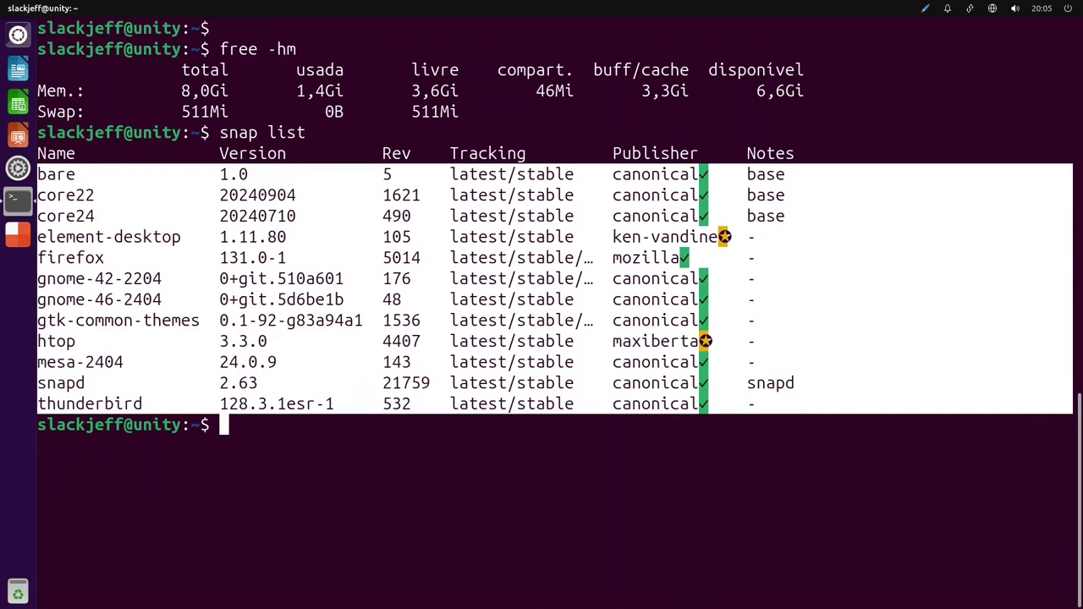